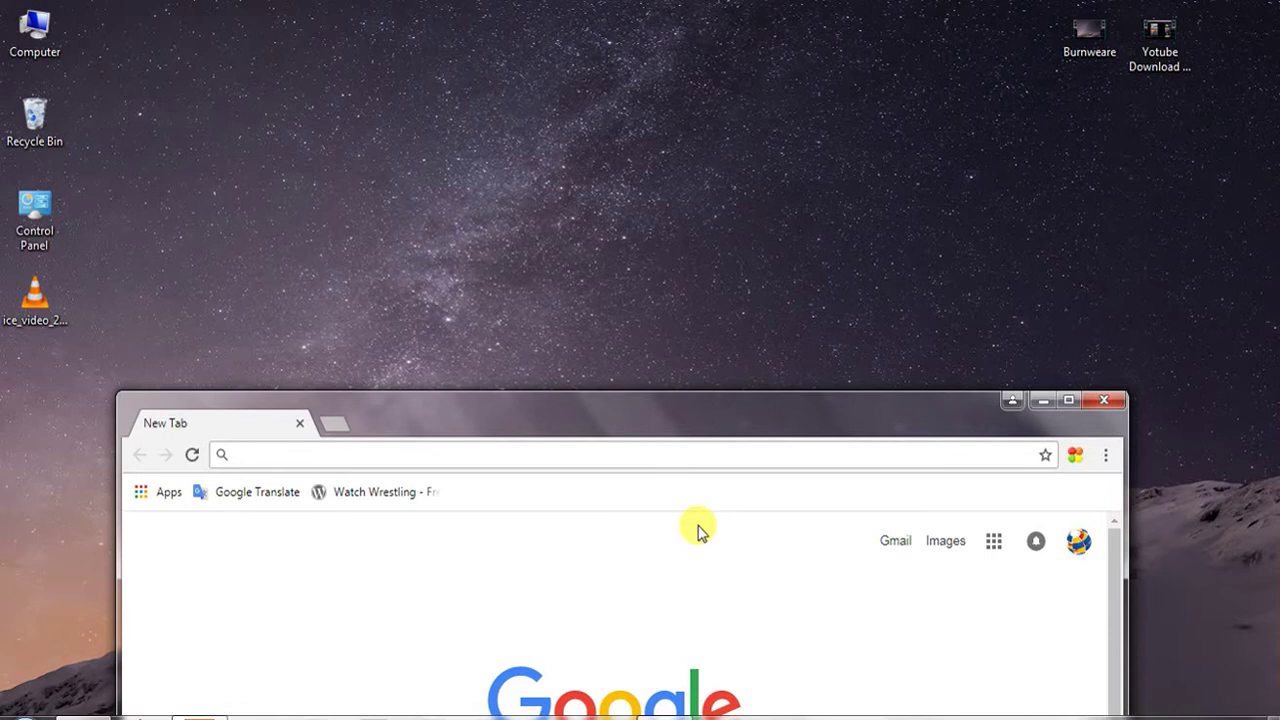
# Maximize Chrome and search Google for 'format factory', accepting the correction from 'fromat factory'
pyautogui.doubleClick(635, 398)
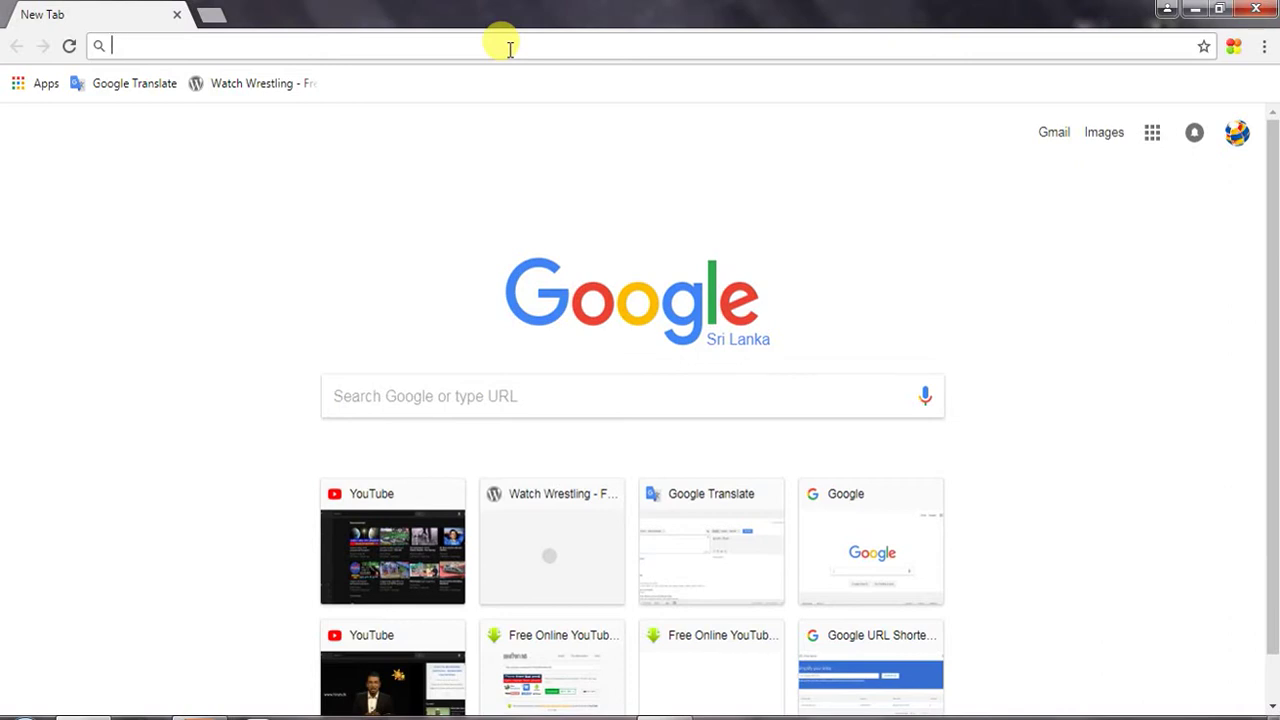
pyautogui.write('facebook.com')
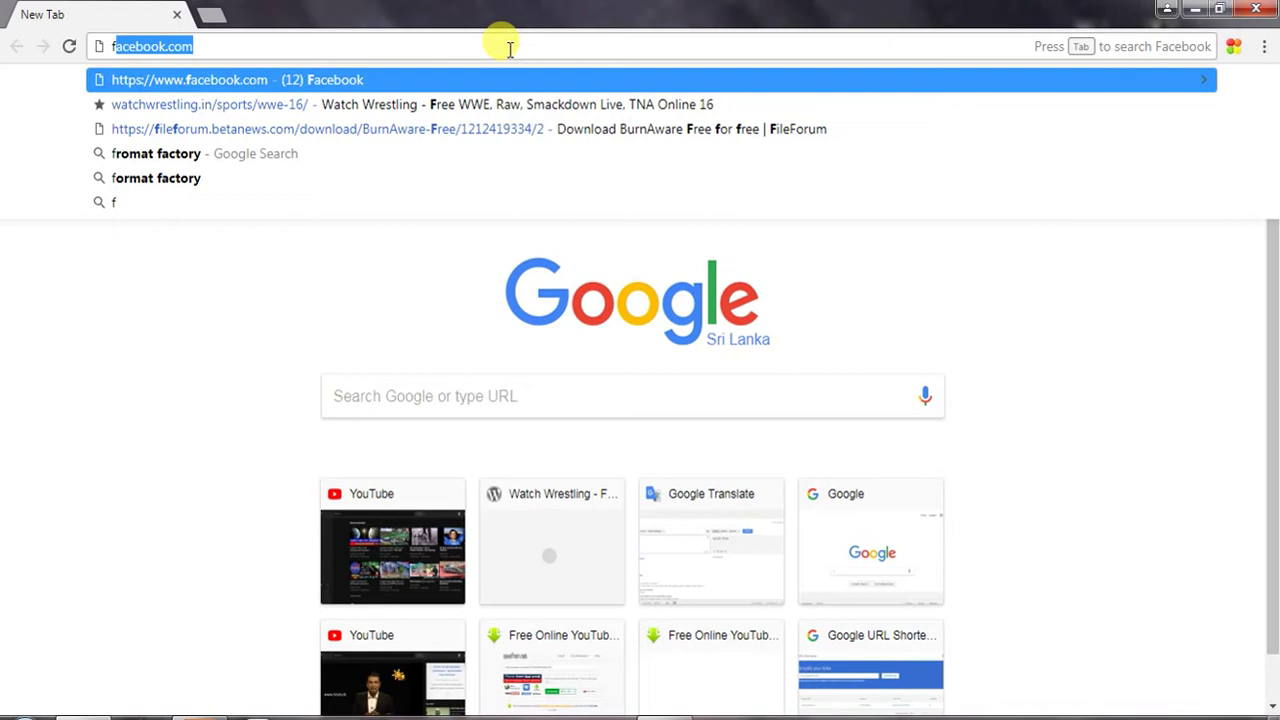
pyautogui.click(180, 154)
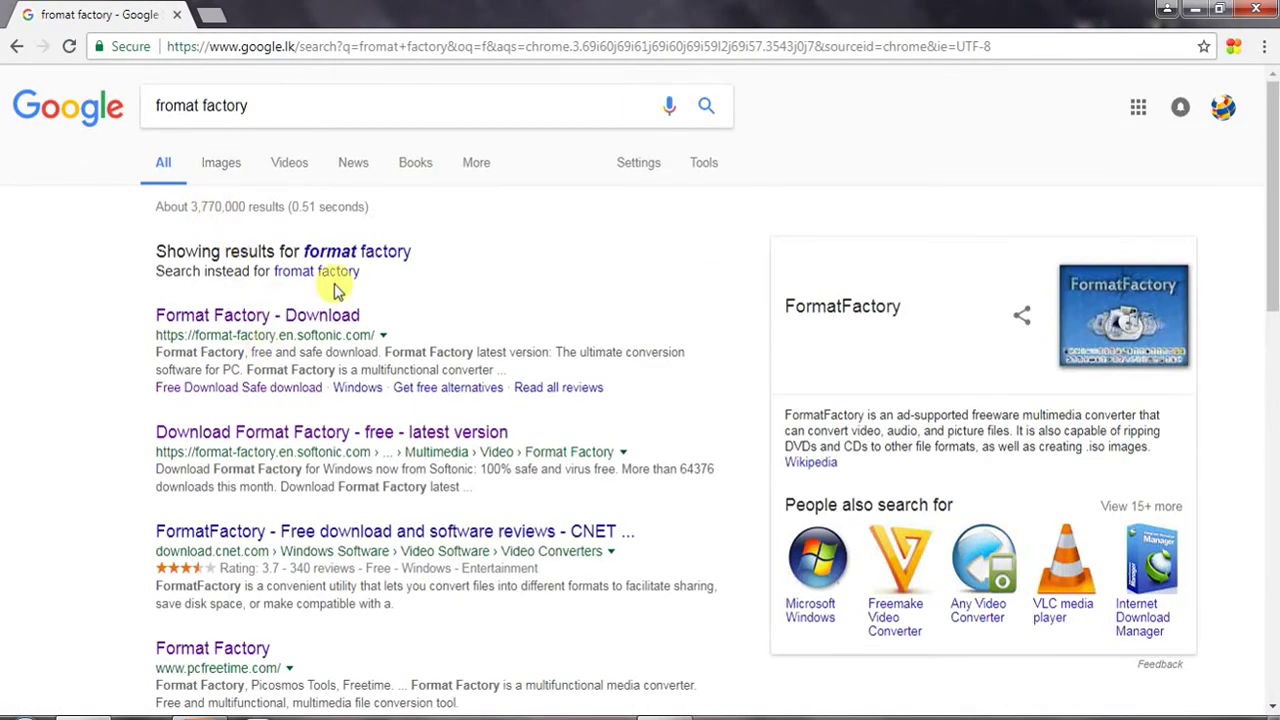
pyautogui.click(362, 252)
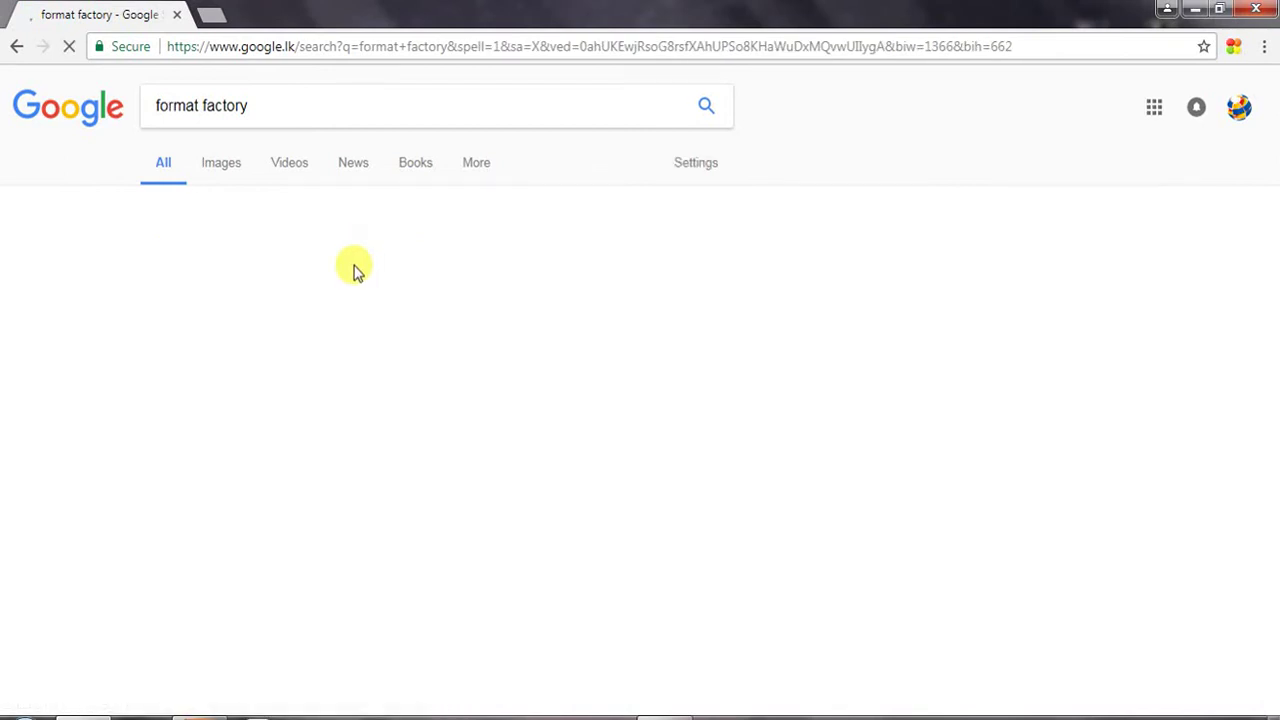
pyautogui.scroll(-1, 230, 495)
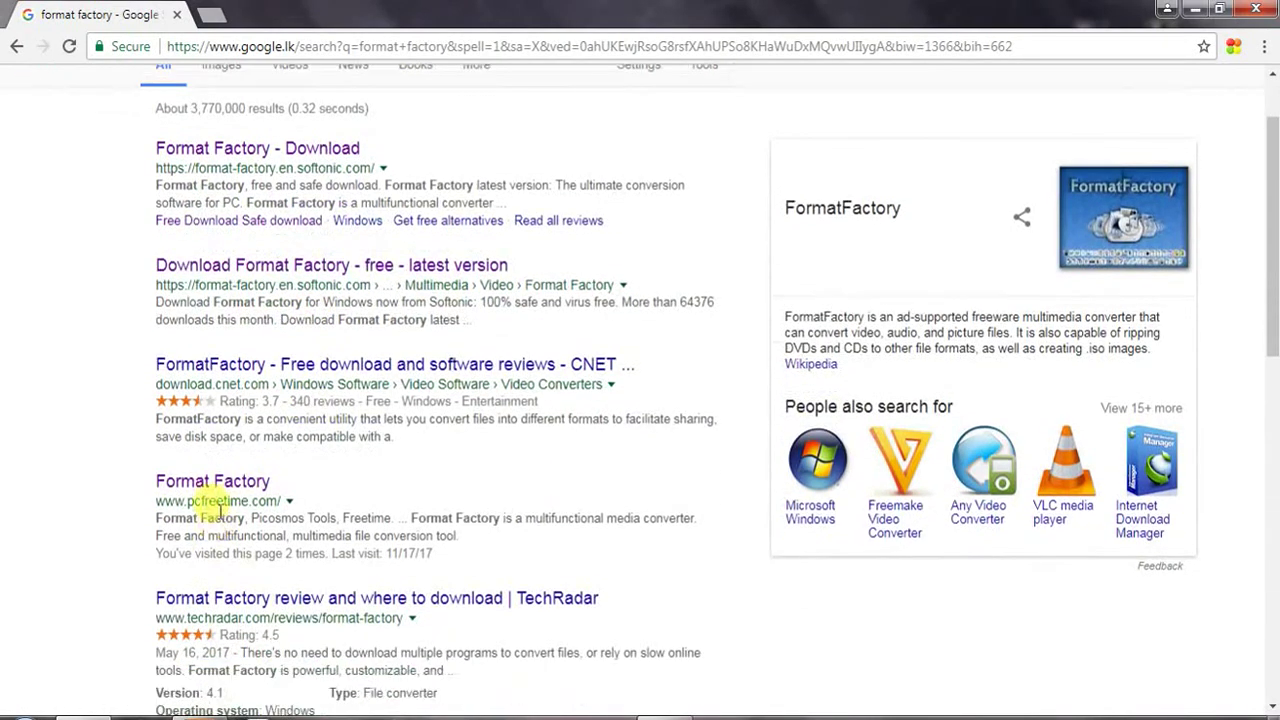
# Open the Format Factory details page on pcfreetime.com and start the Download Site1 installer download
pyautogui.click(232, 484)
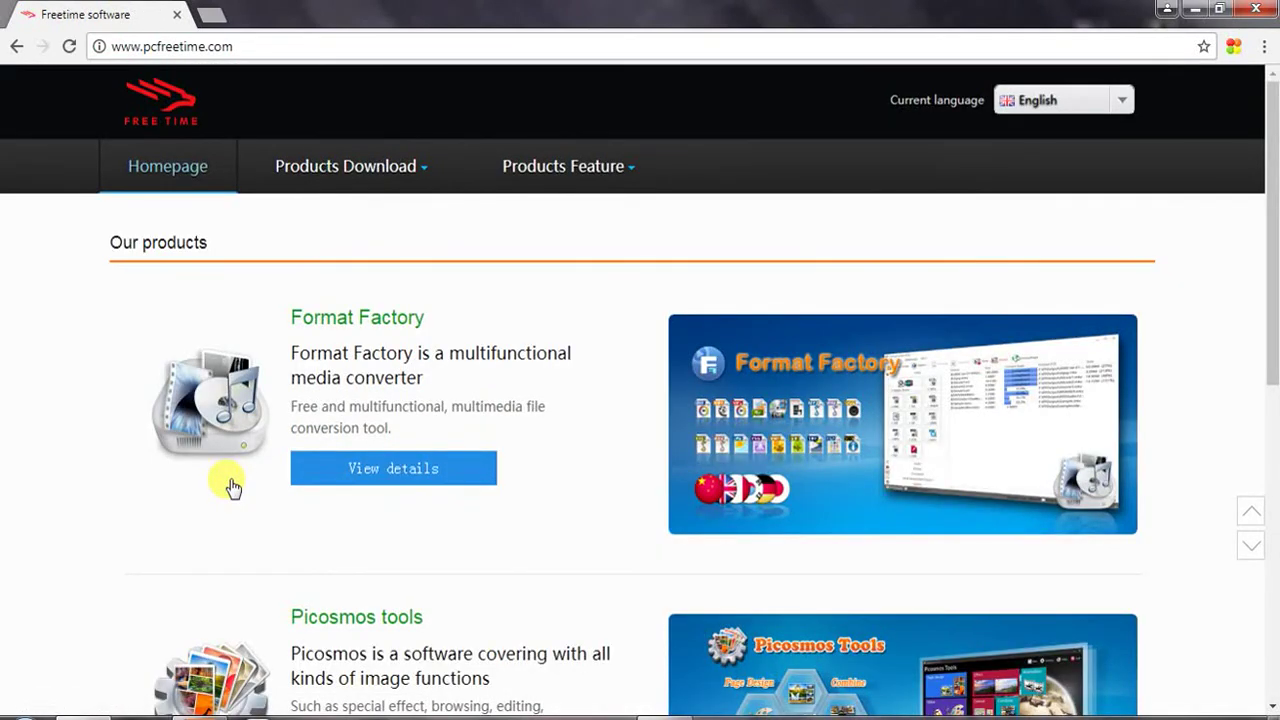
pyautogui.click(385, 472)
pyautogui.click(176, 15)
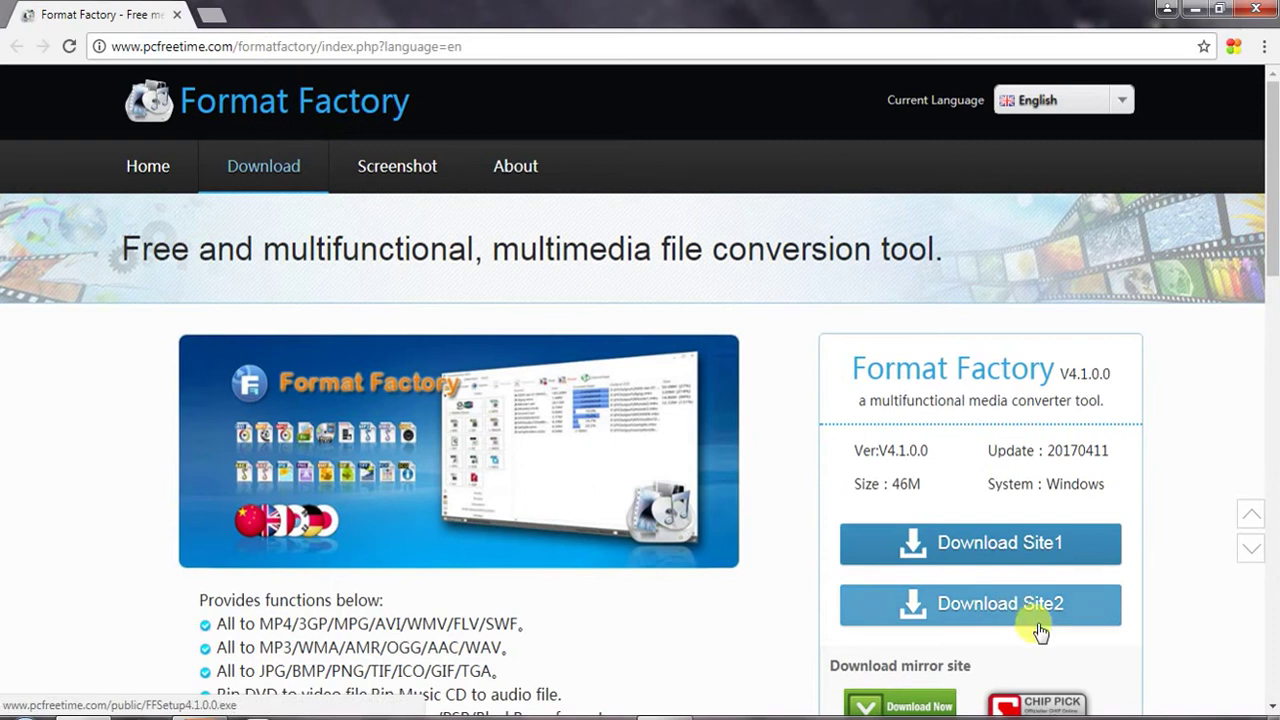
pyautogui.click(1031, 552)
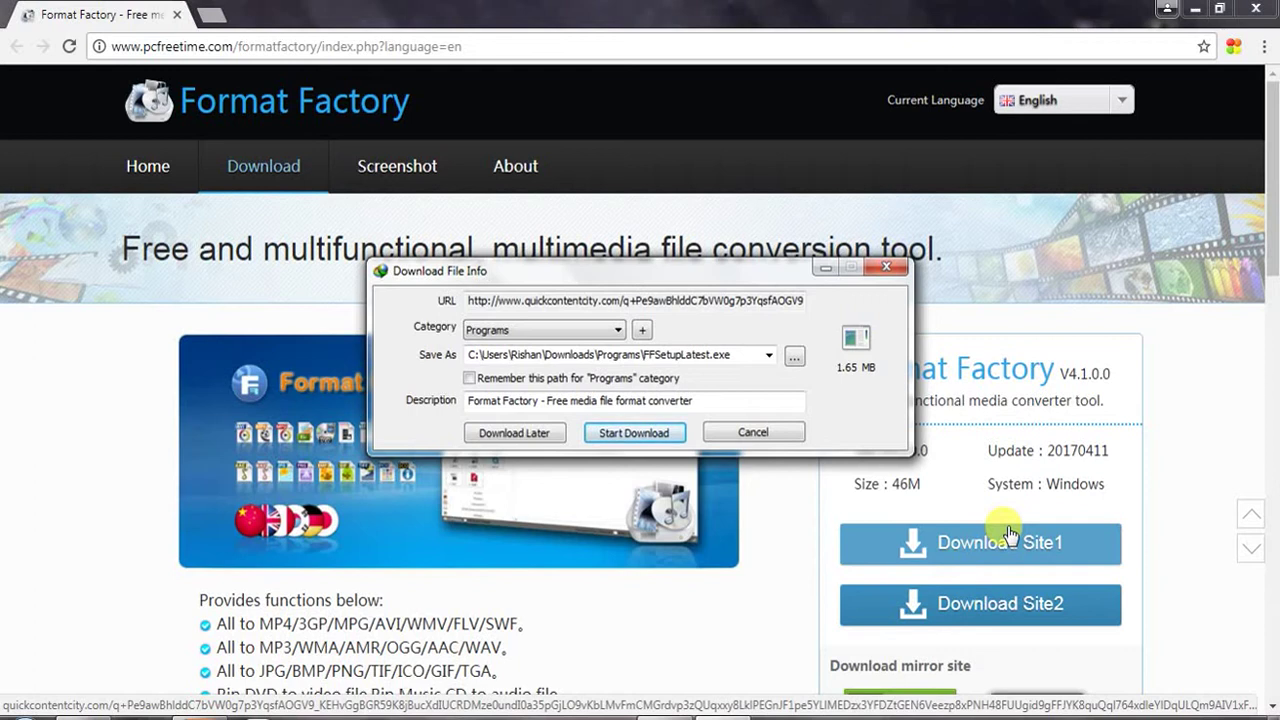
# Download FFSetupLatest.exe (1.65 MB) to the Desktop with Internet Download Manager
pyautogui.click(795, 356)
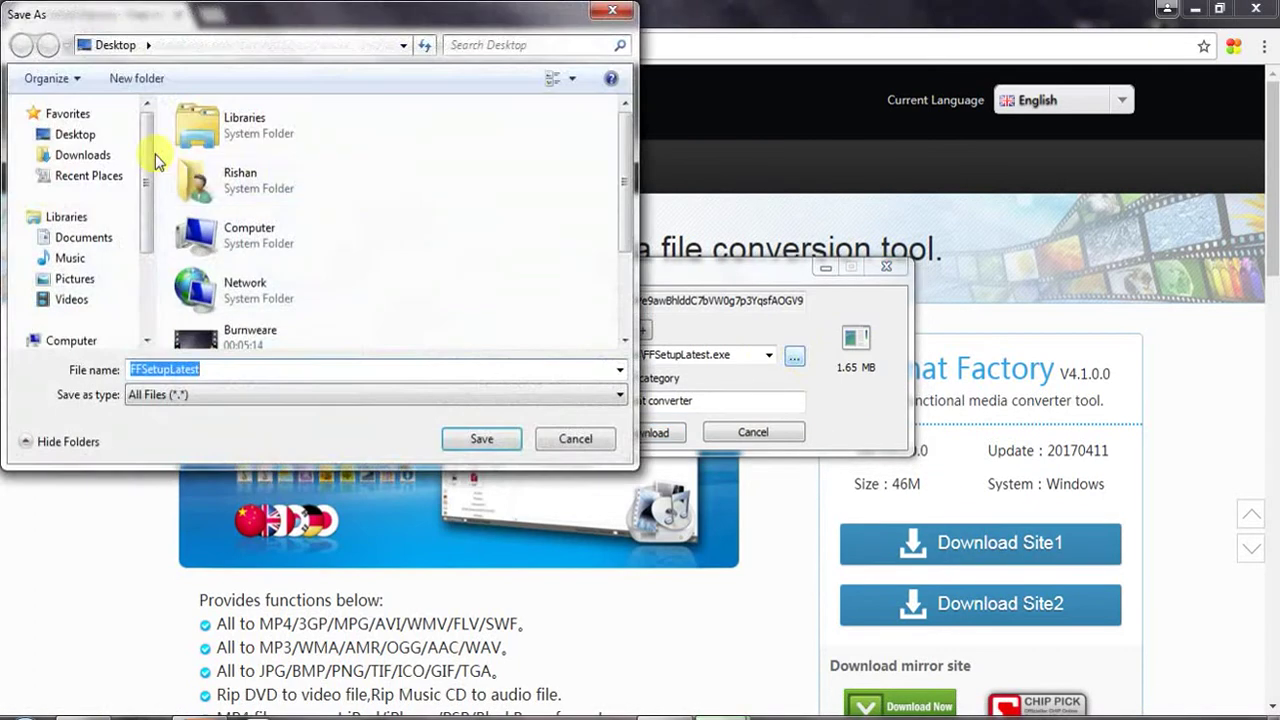
pyautogui.click(80, 134)
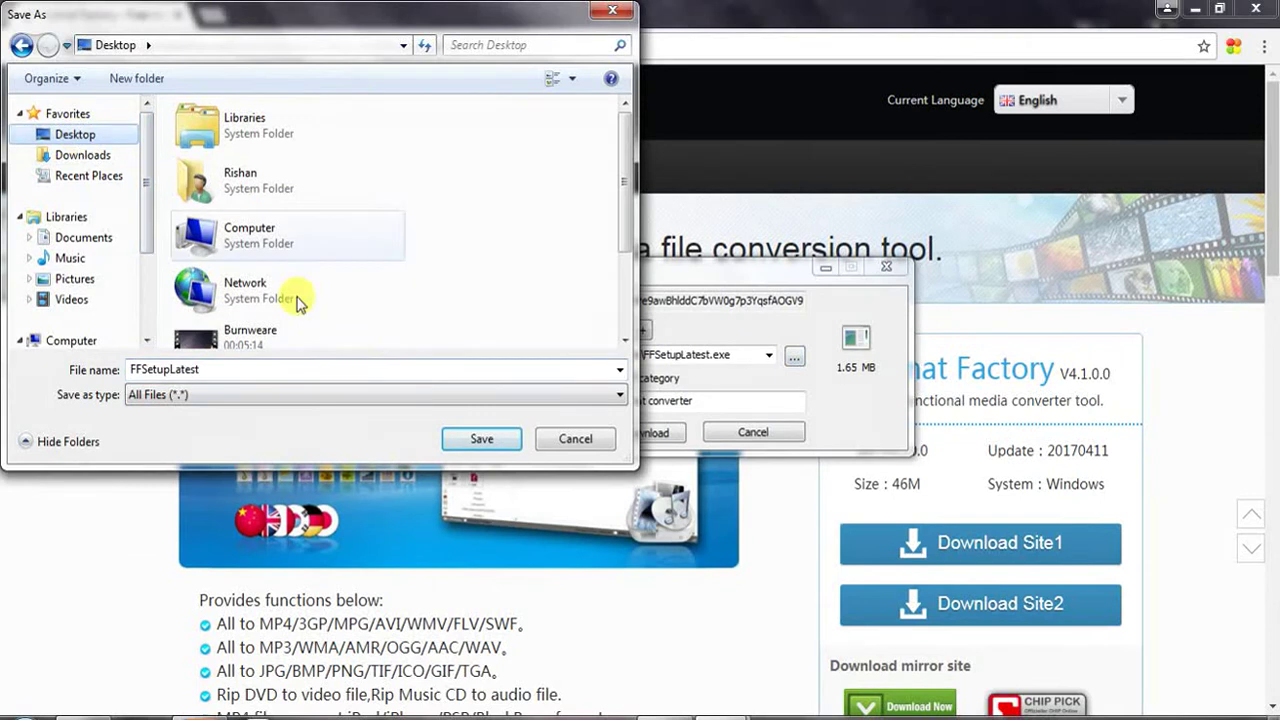
pyautogui.click(474, 440)
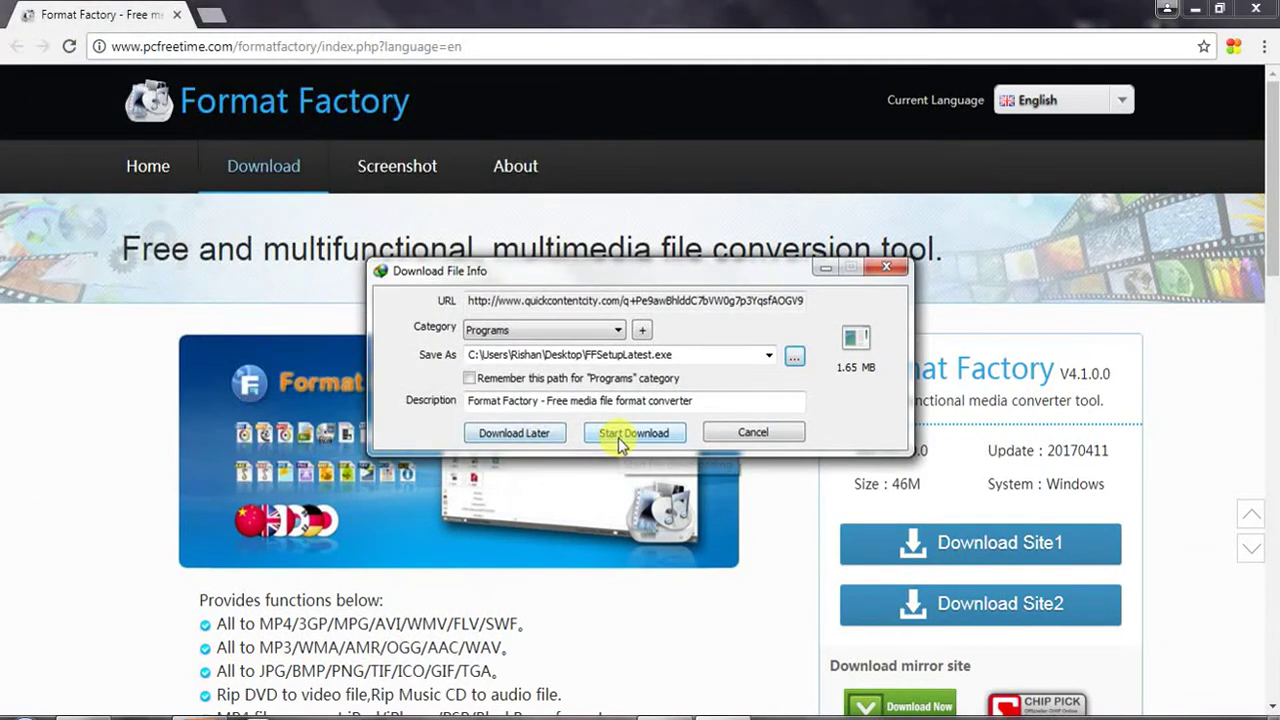
pyautogui.click(640, 431)
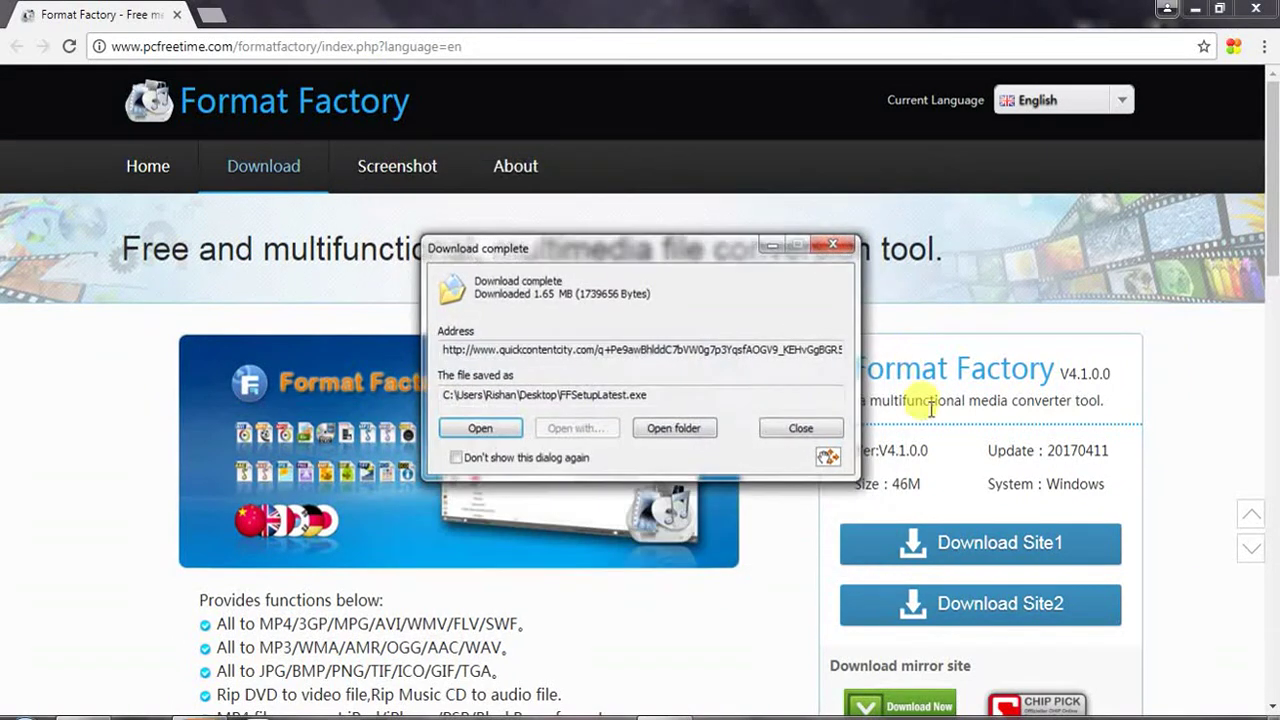
pyautogui.click(830, 246)
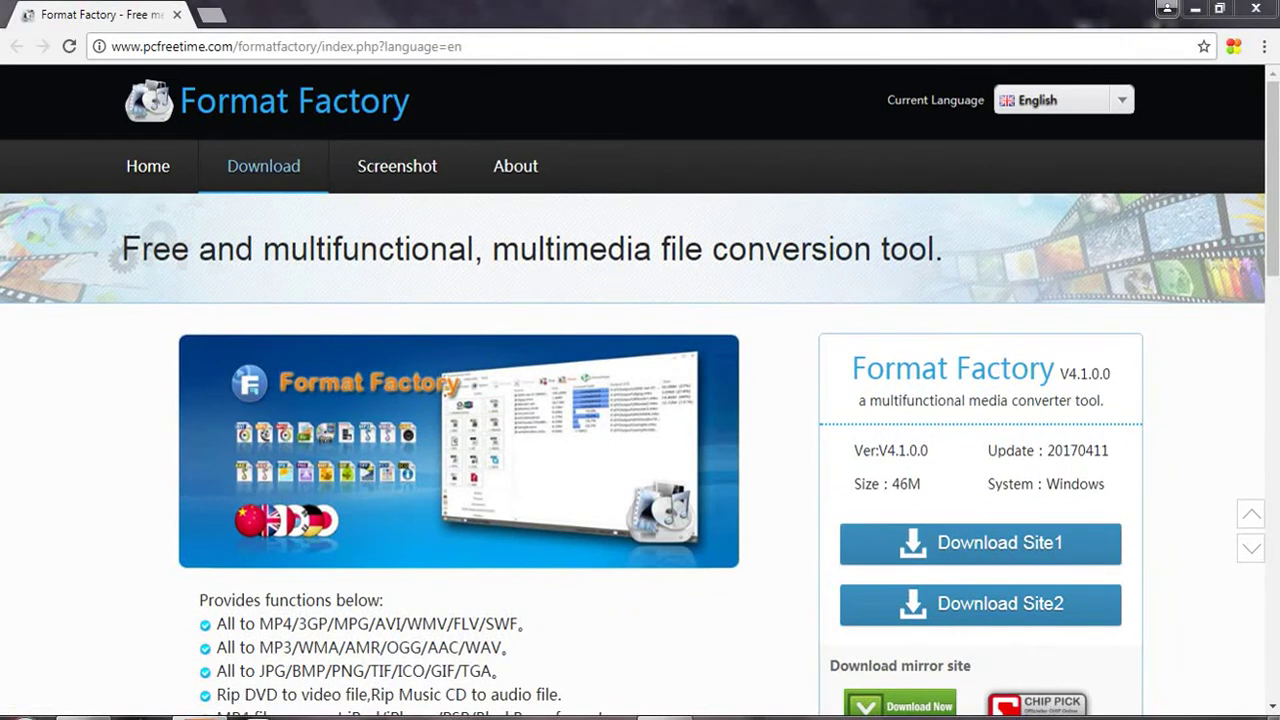
# Open and close the Computer window from the Start menu, then close Chrome
pyautogui.press('super')
pyautogui.click(272, 484)
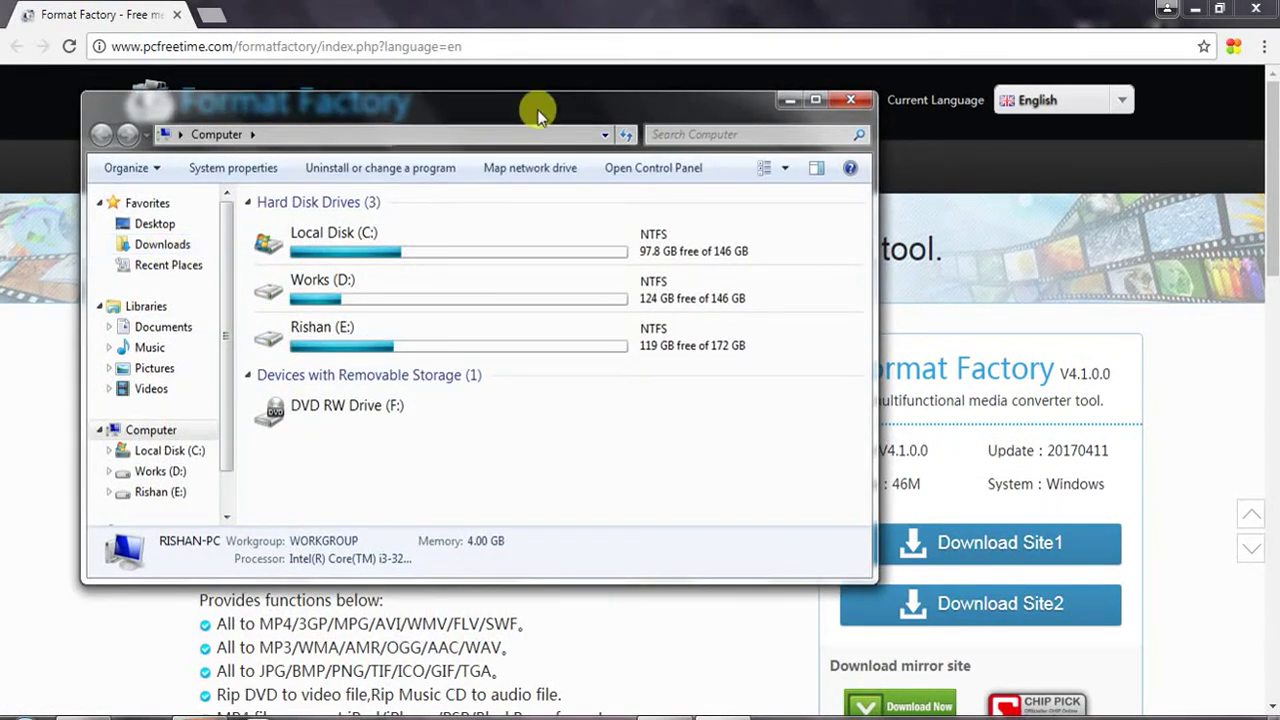
pyautogui.click(851, 99)
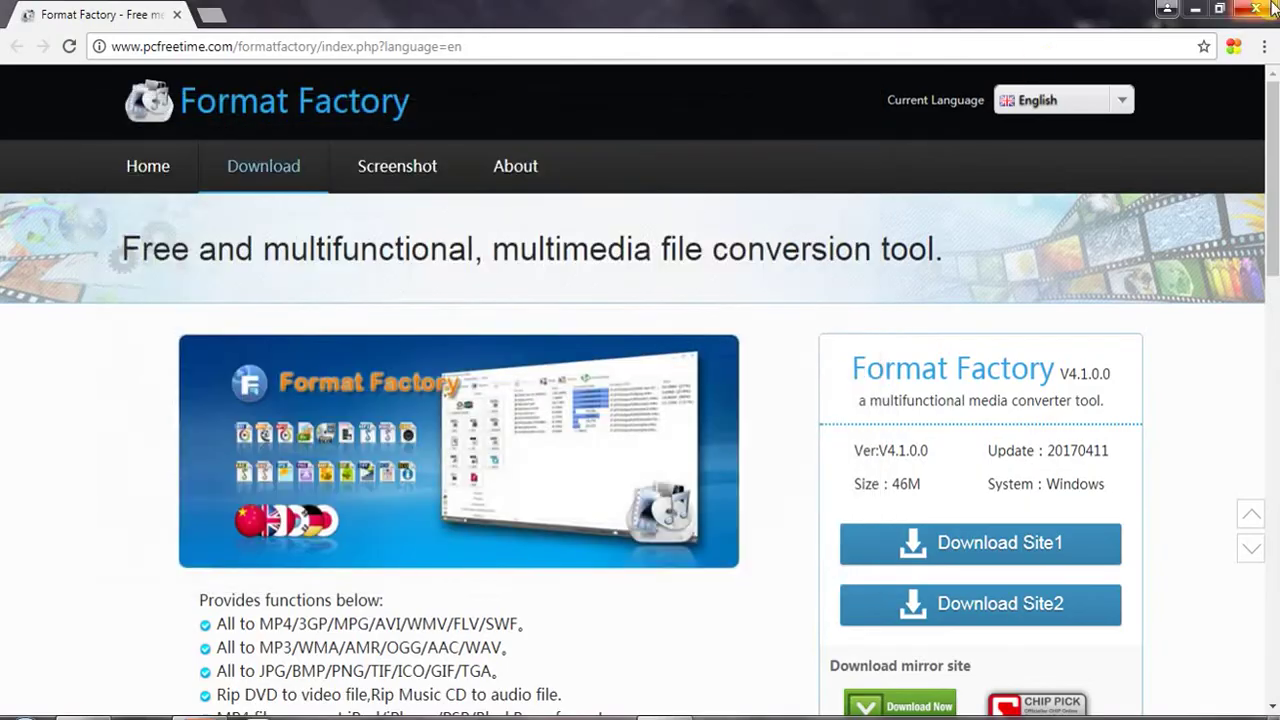
pyautogui.click(1256, 8)
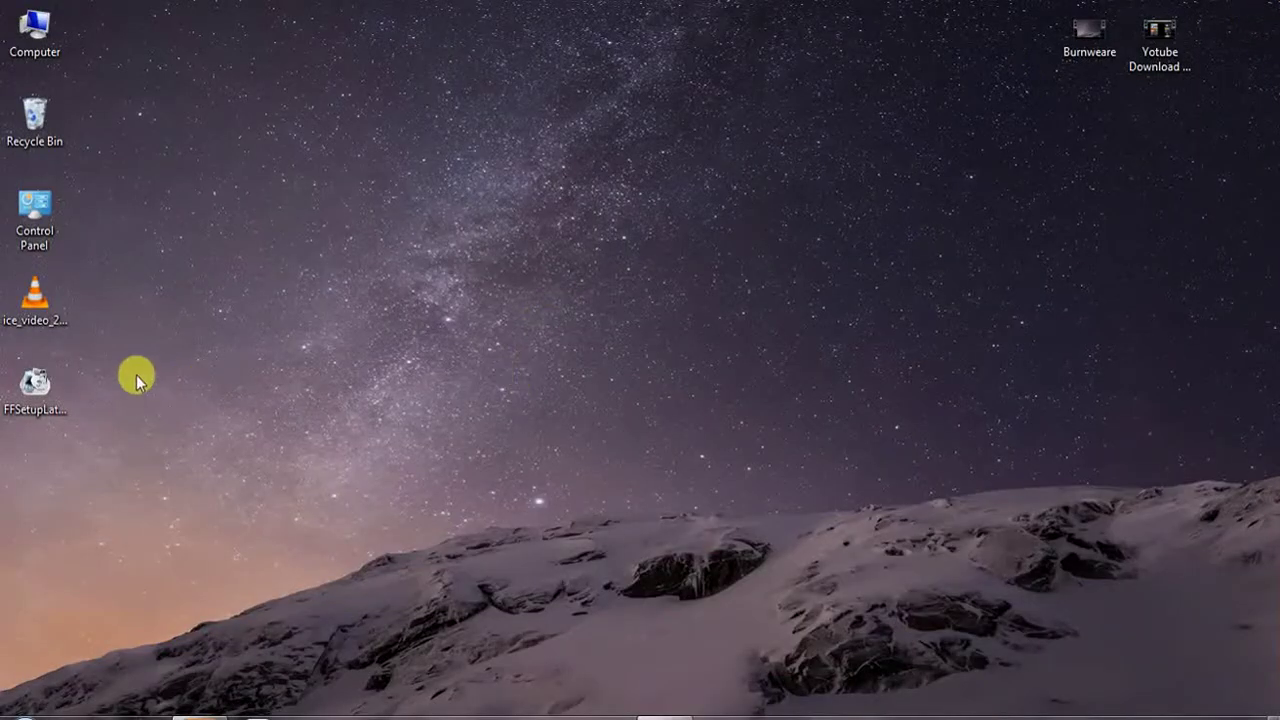
pyautogui.doubleClick(51, 393)
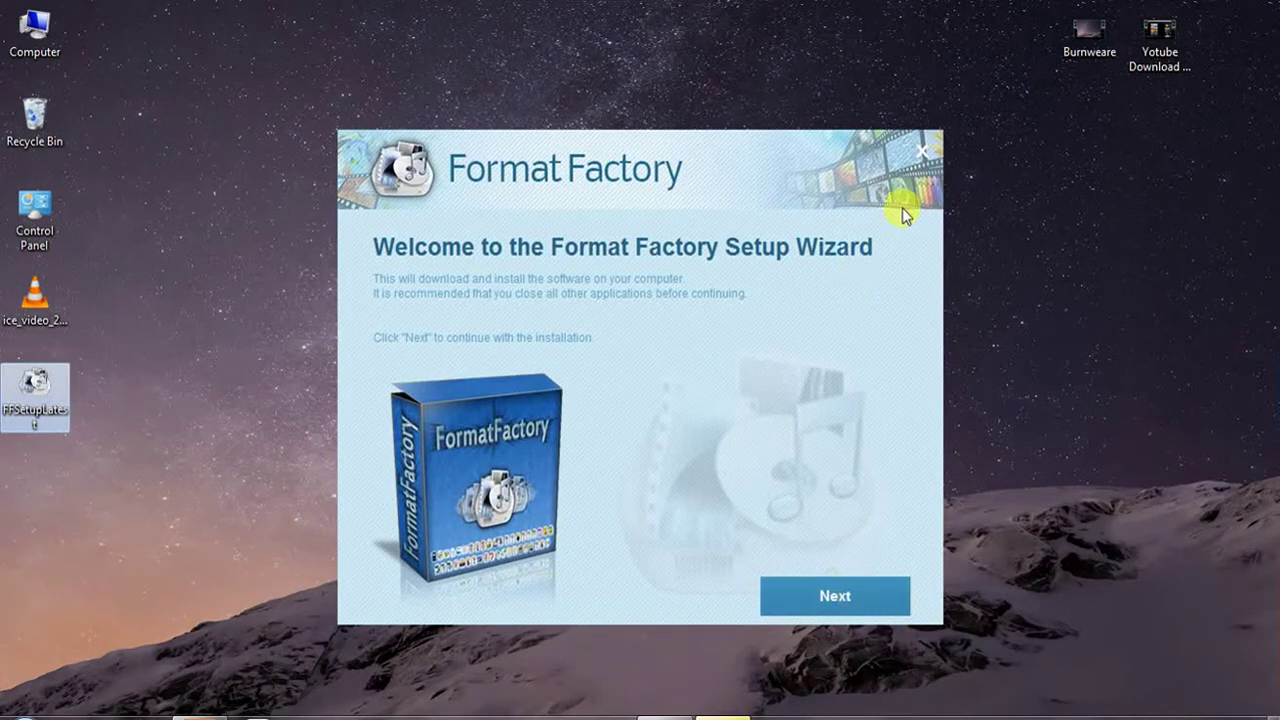
pyautogui.click(926, 156)
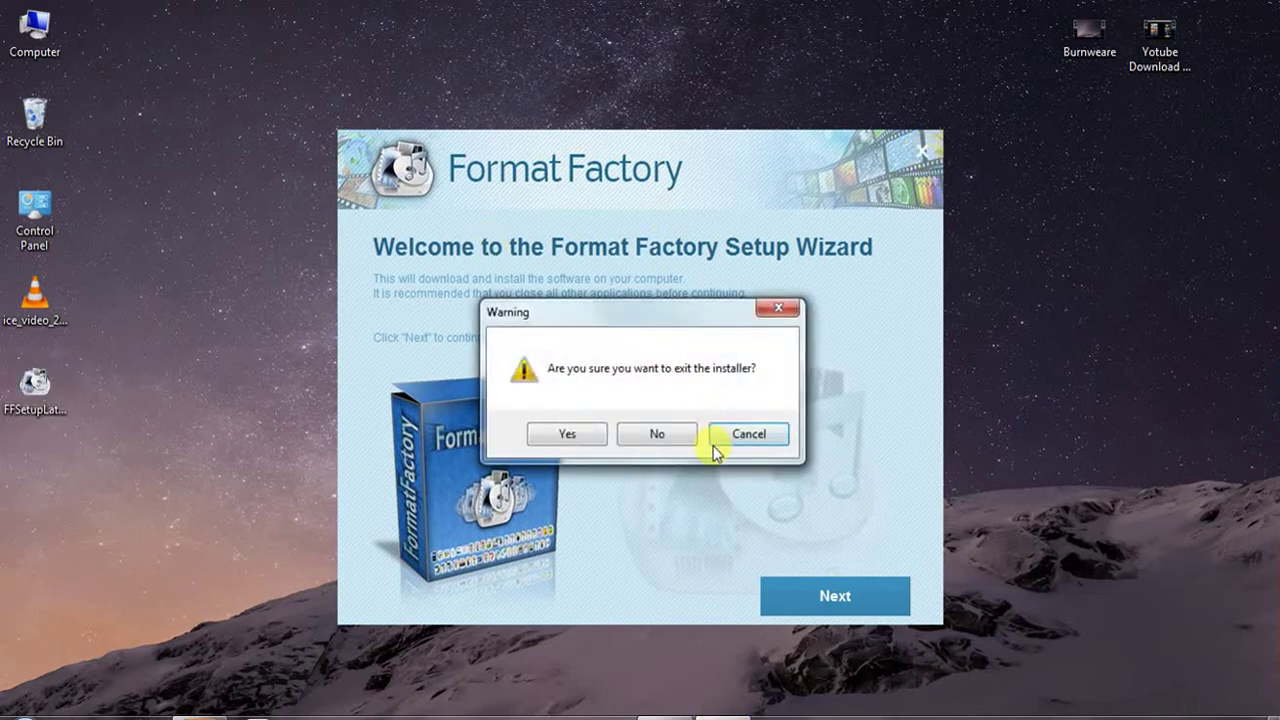
pyautogui.click(671, 438)
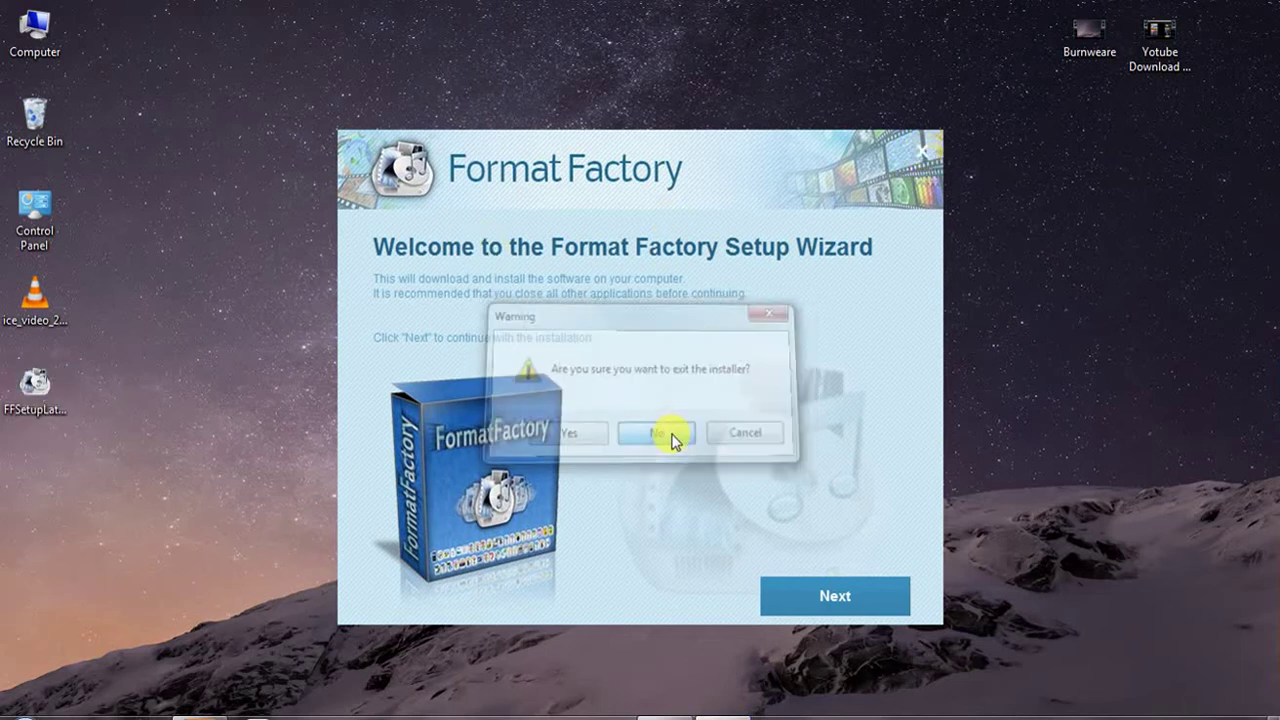
pyautogui.click(922, 150)
pyautogui.click(577, 447)
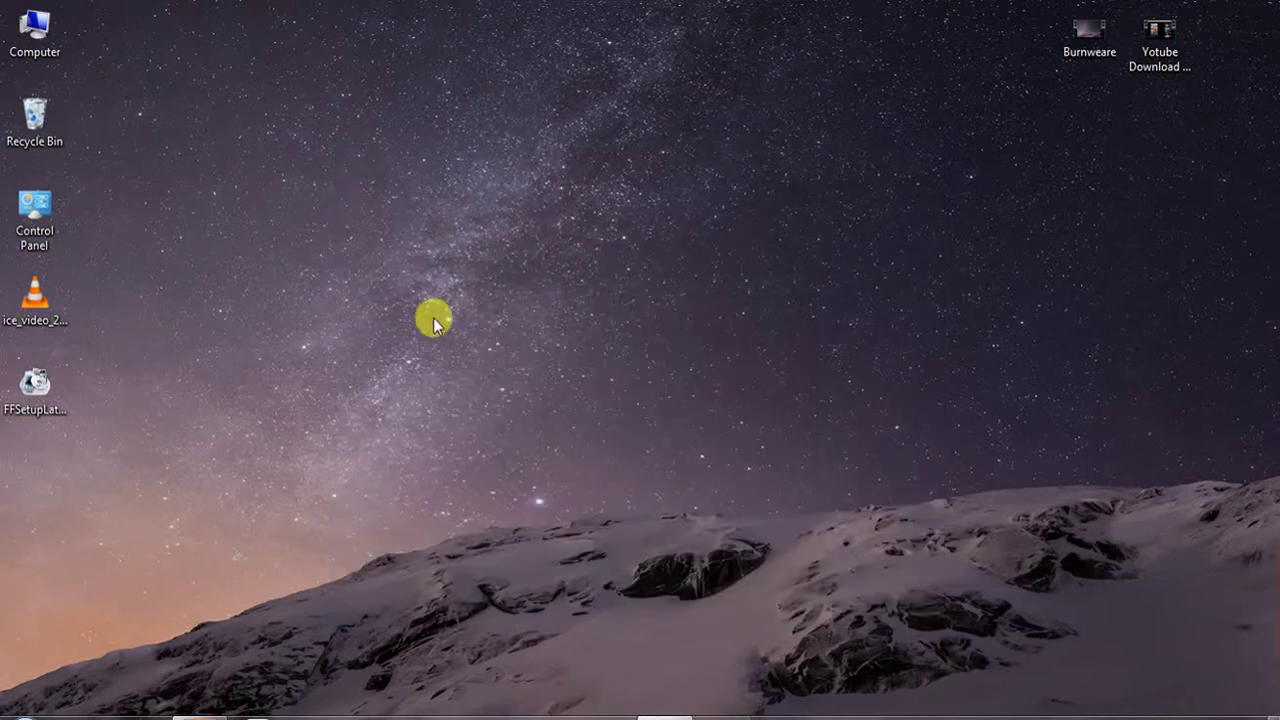
pyautogui.rightClick(241, 268)
# Refresh the desktop and expand the FormatFactory folder under Start > All Programs
pyautogui.click(244, 270)
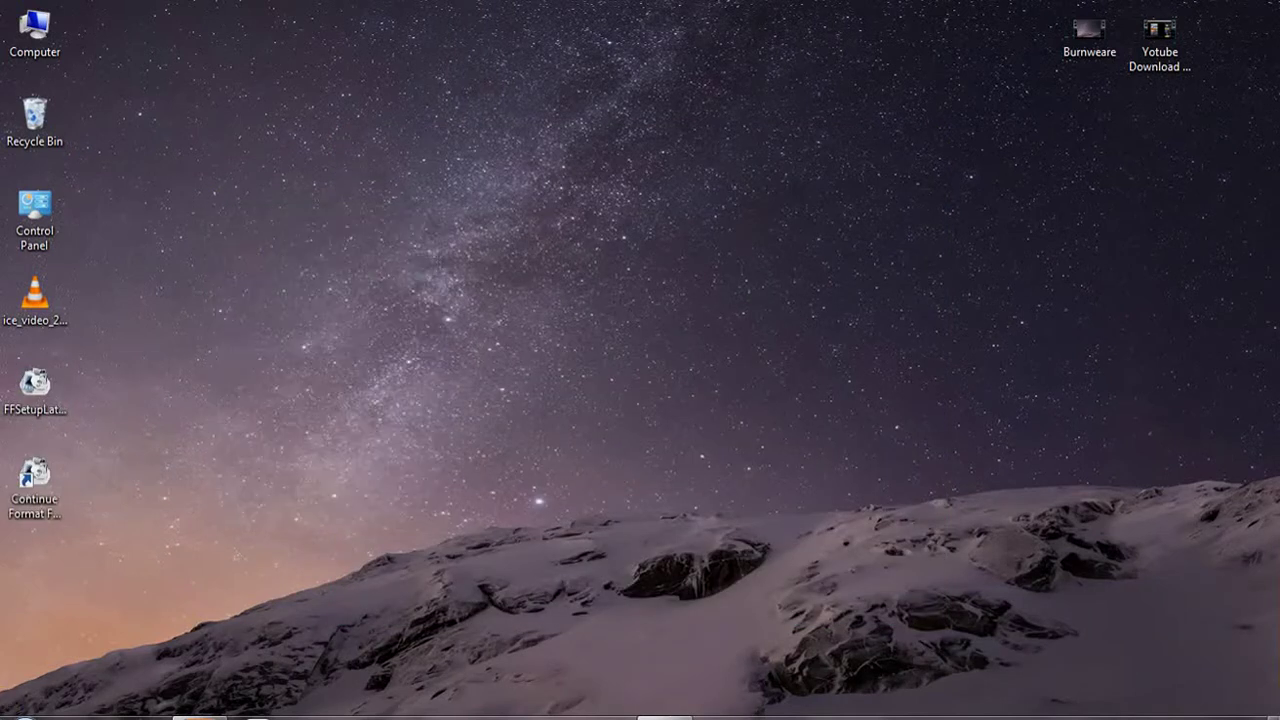
pyautogui.click(20, 716)
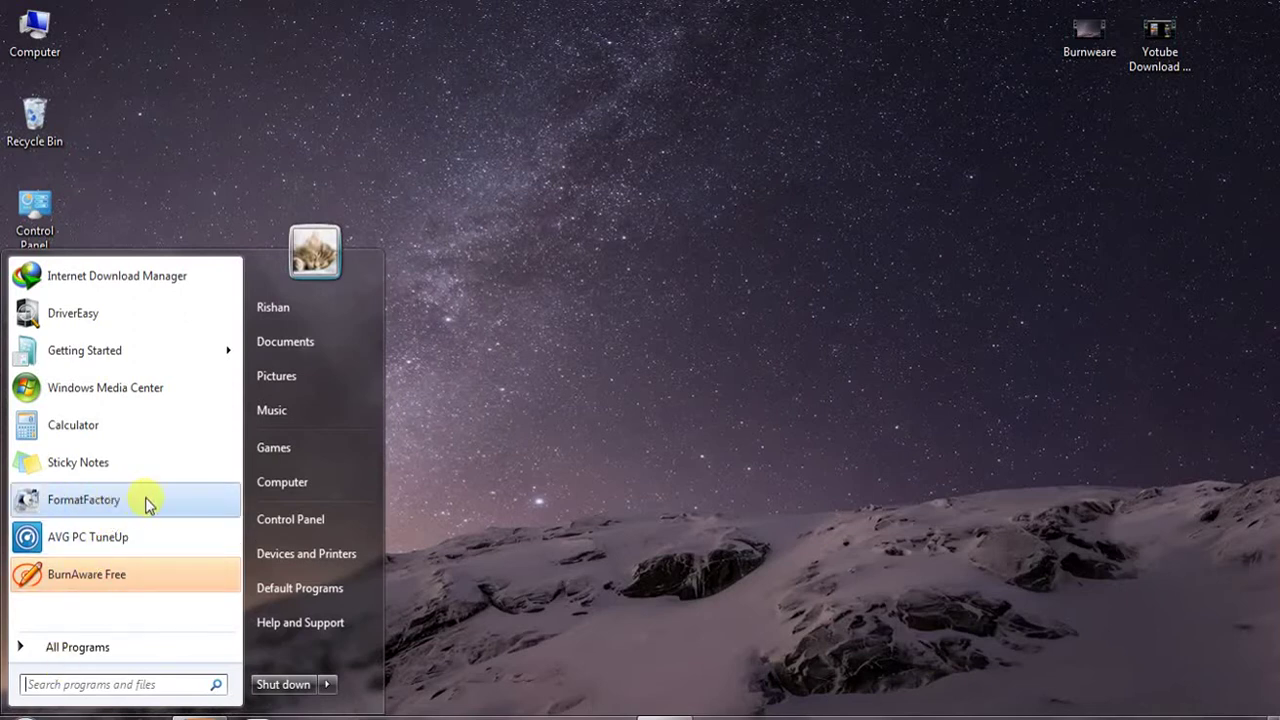
pyautogui.click(98, 652)
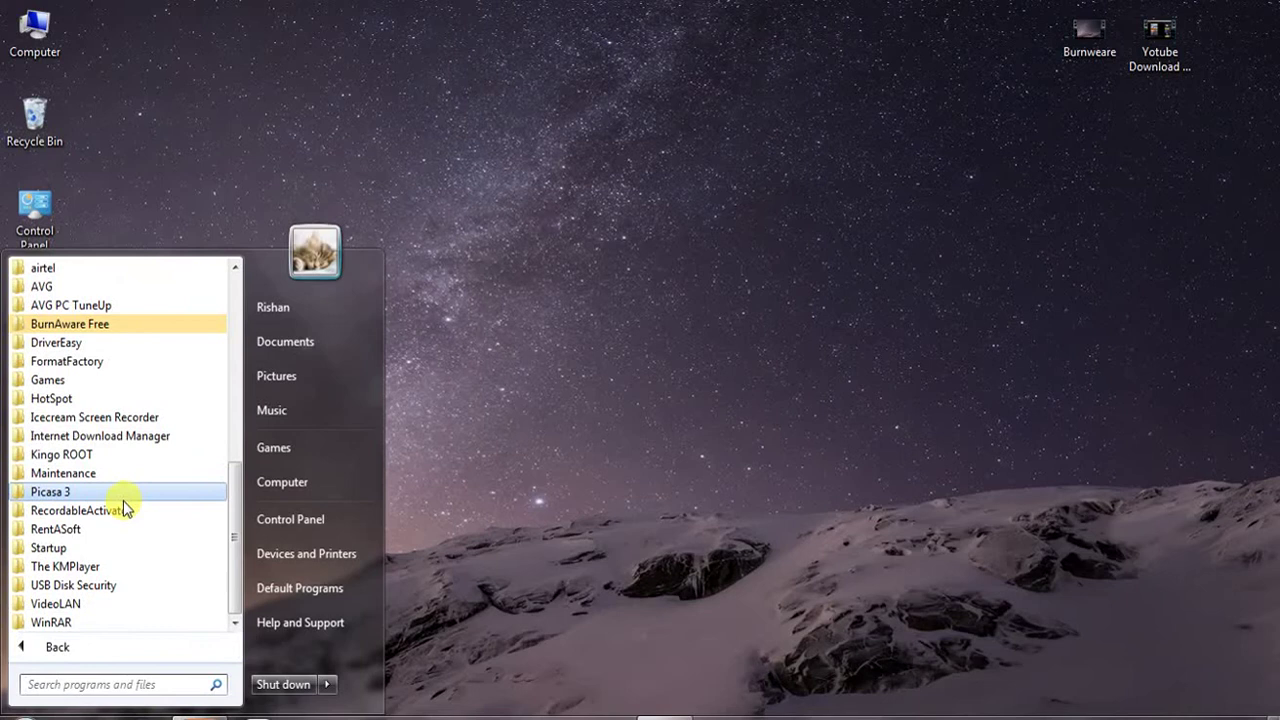
pyautogui.click(86, 361)
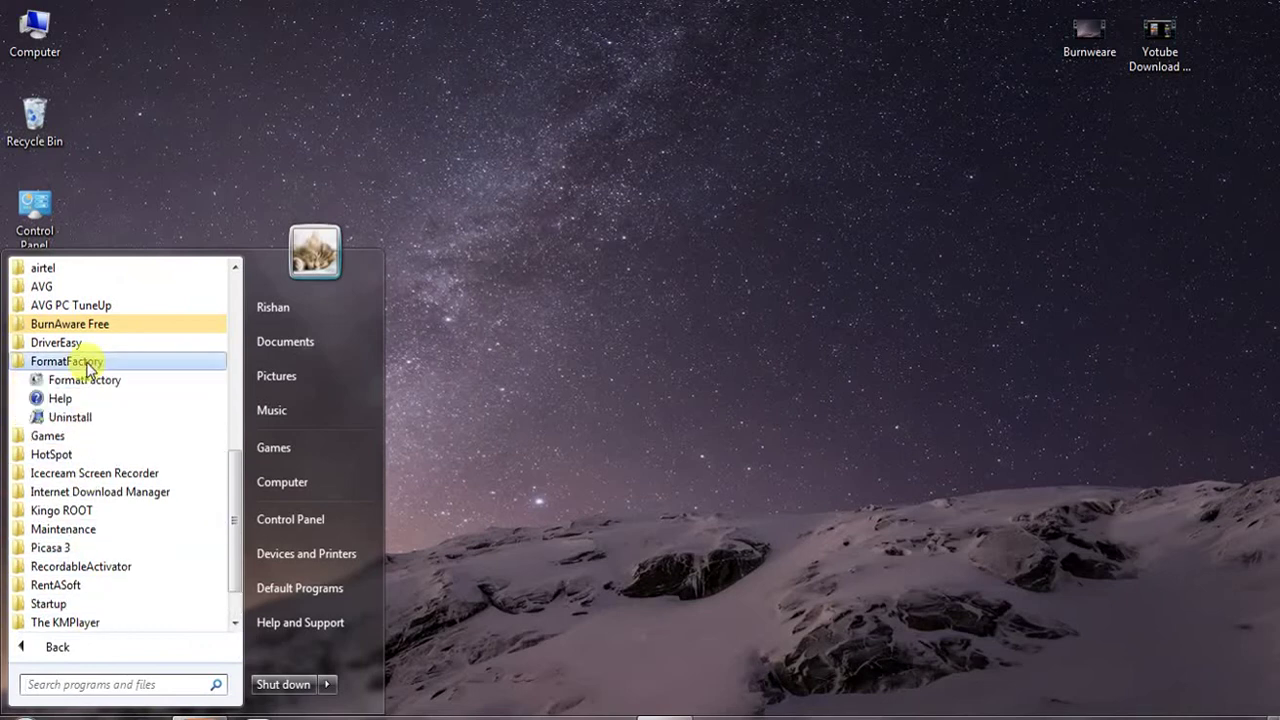
pyautogui.click(86, 380)
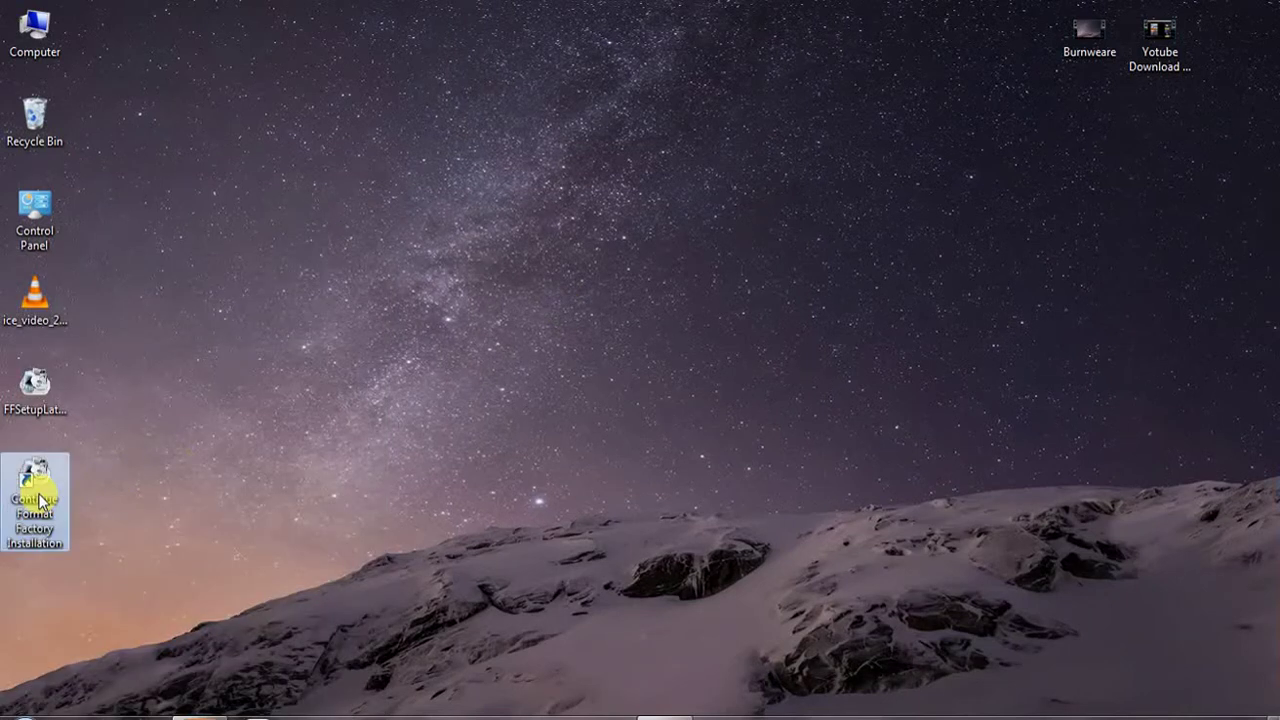
# Launch FormatFactory and drag the Burnweare.avi desktop icon onto its file list
pyautogui.press('super')
pyautogui.click(94, 498)
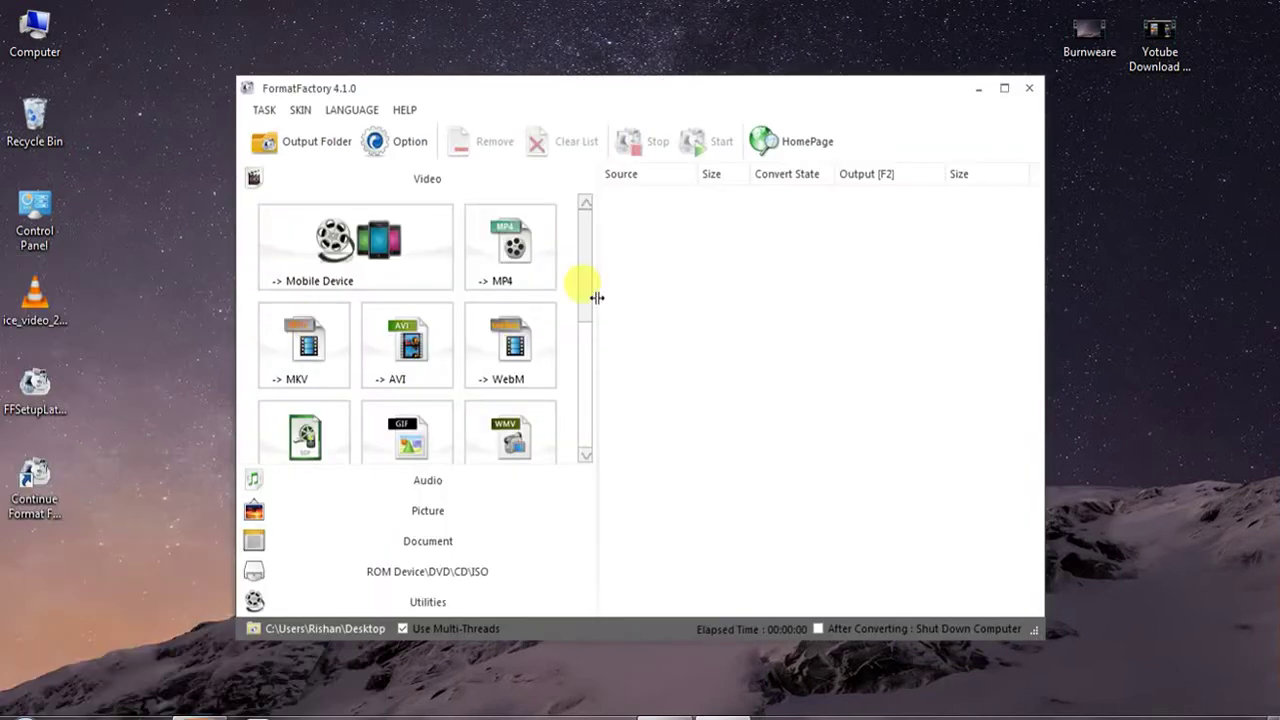
pyautogui.moveTo(1092, 37); pyautogui.dragTo(790, 316)
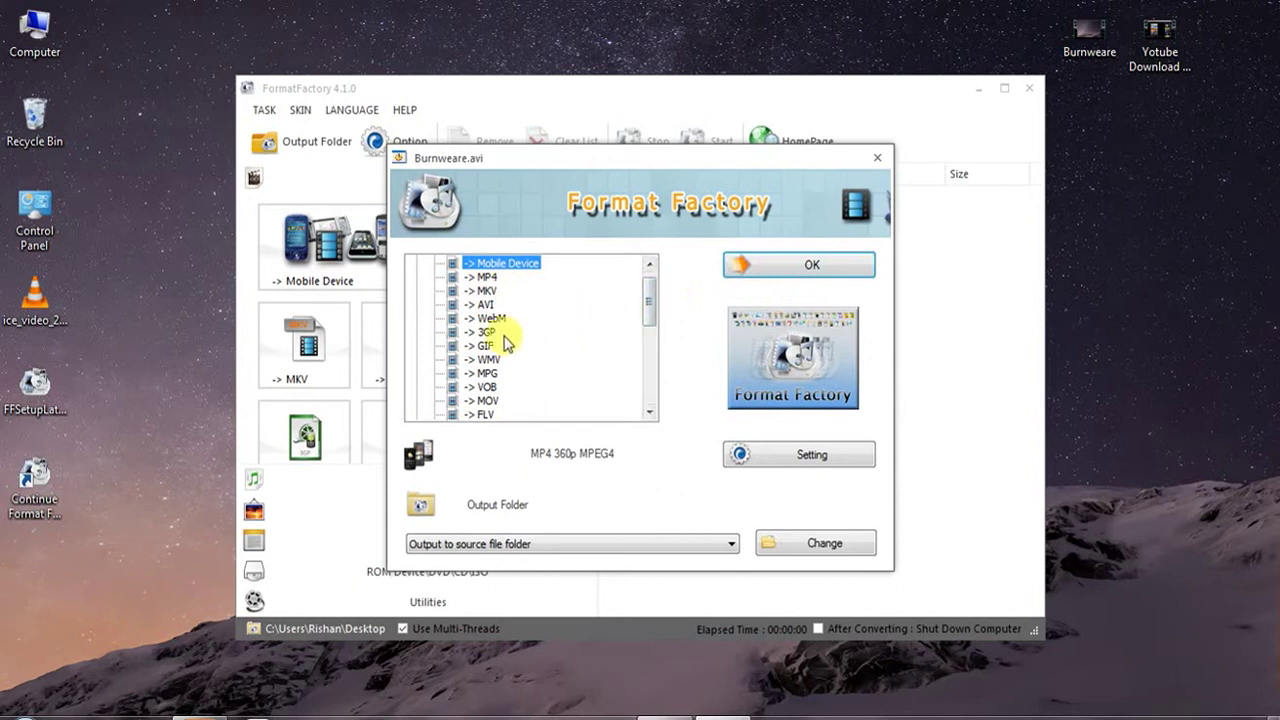
# Select AVI (High quality and size) as the output format after briefly trying MP3
pyautogui.click(484, 304)
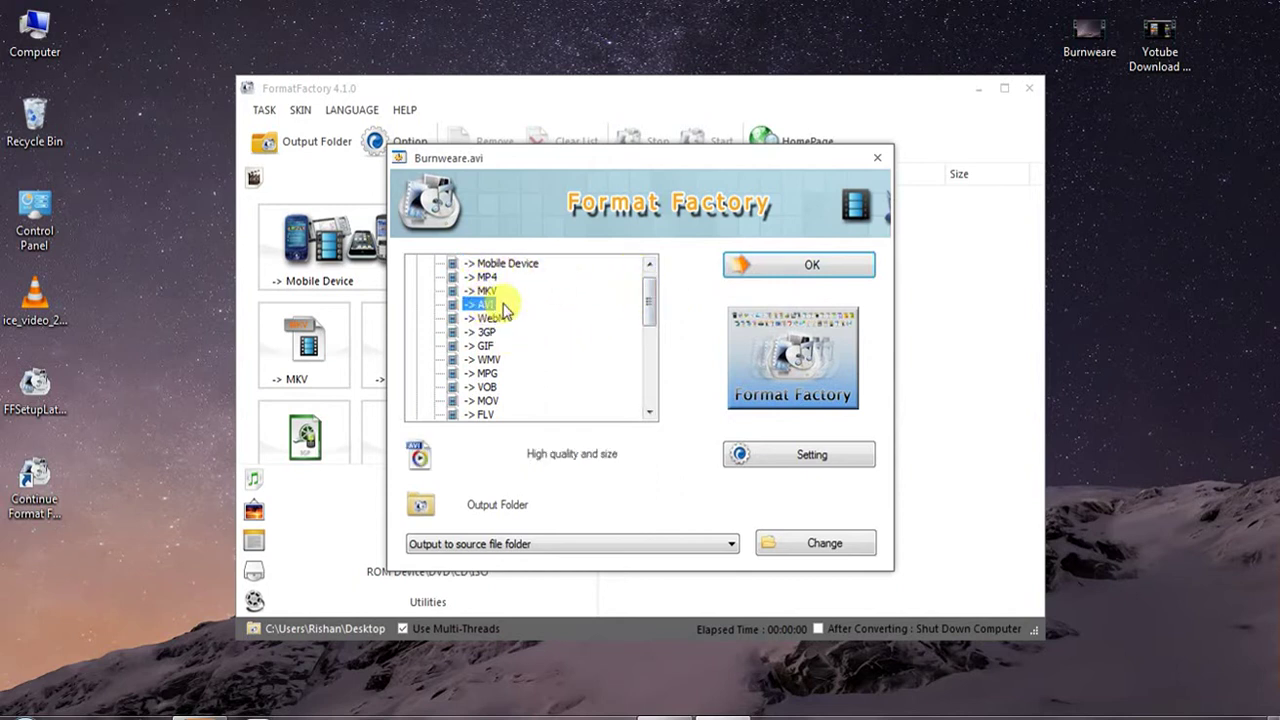
pyautogui.moveTo(650, 300); pyautogui.dragTo(586, 351)
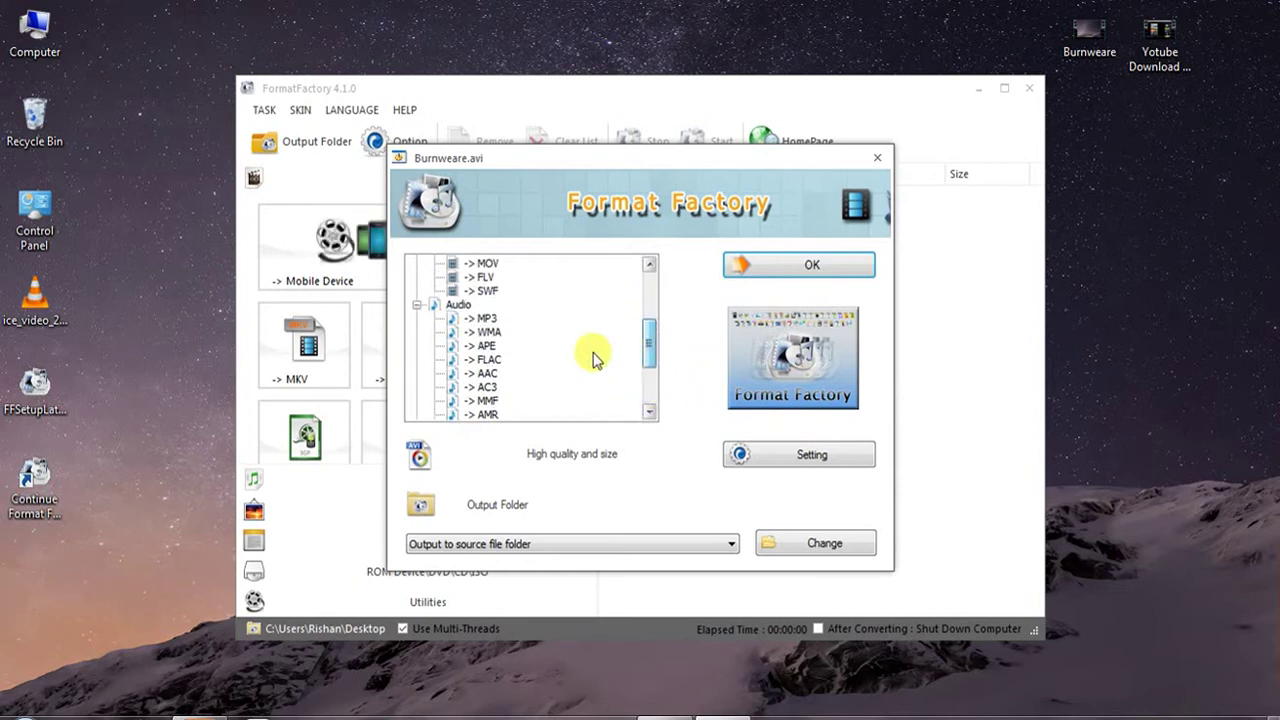
pyautogui.click(484, 318)
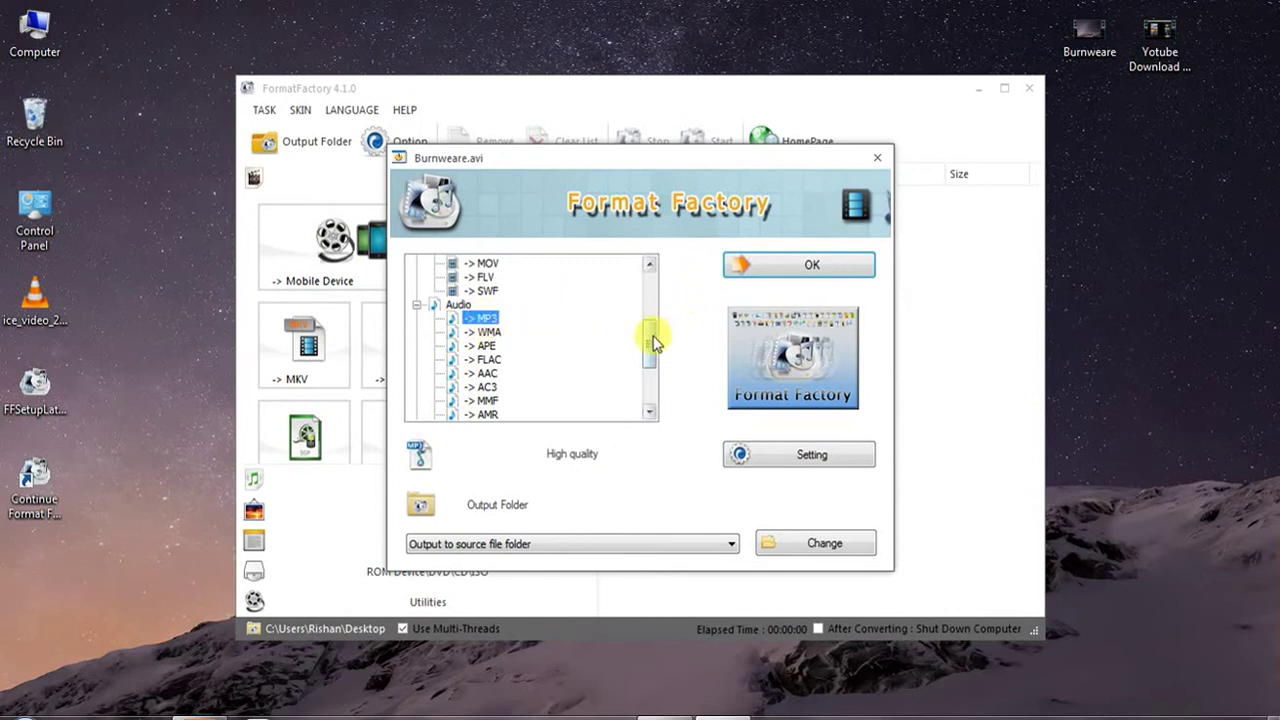
pyautogui.moveTo(654, 340); pyautogui.dragTo(668, 298)
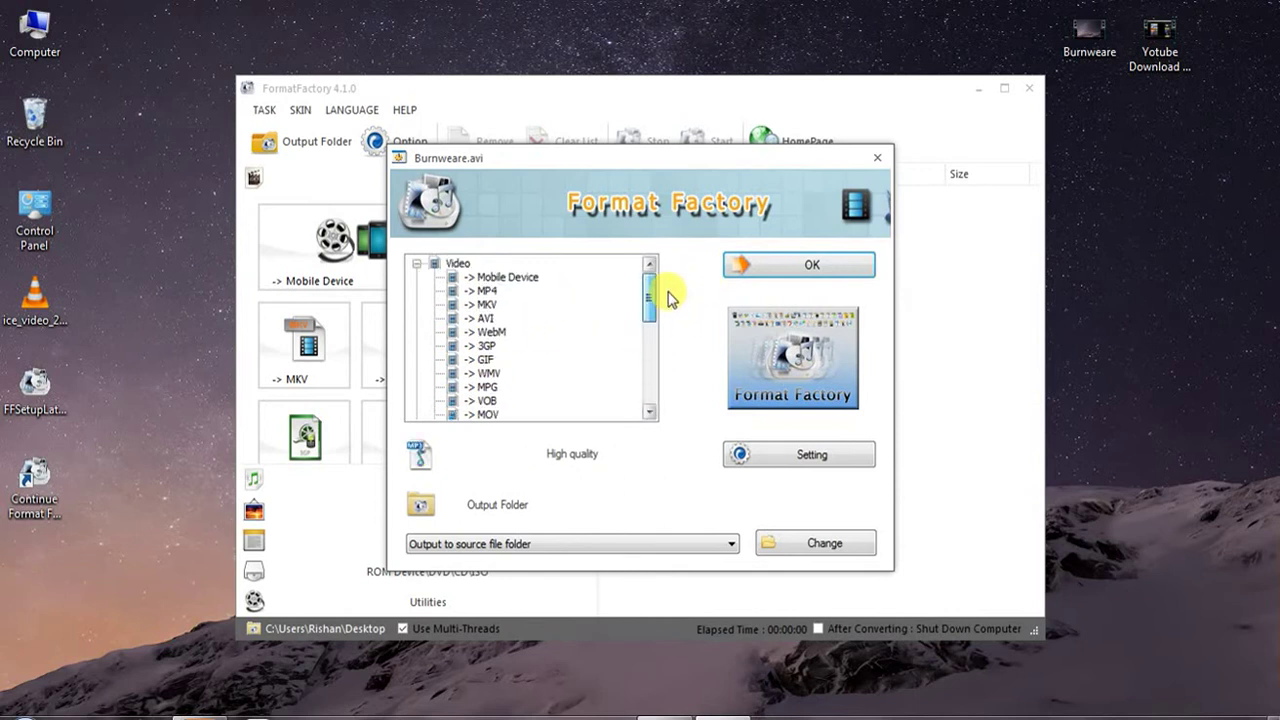
pyautogui.click(479, 318)
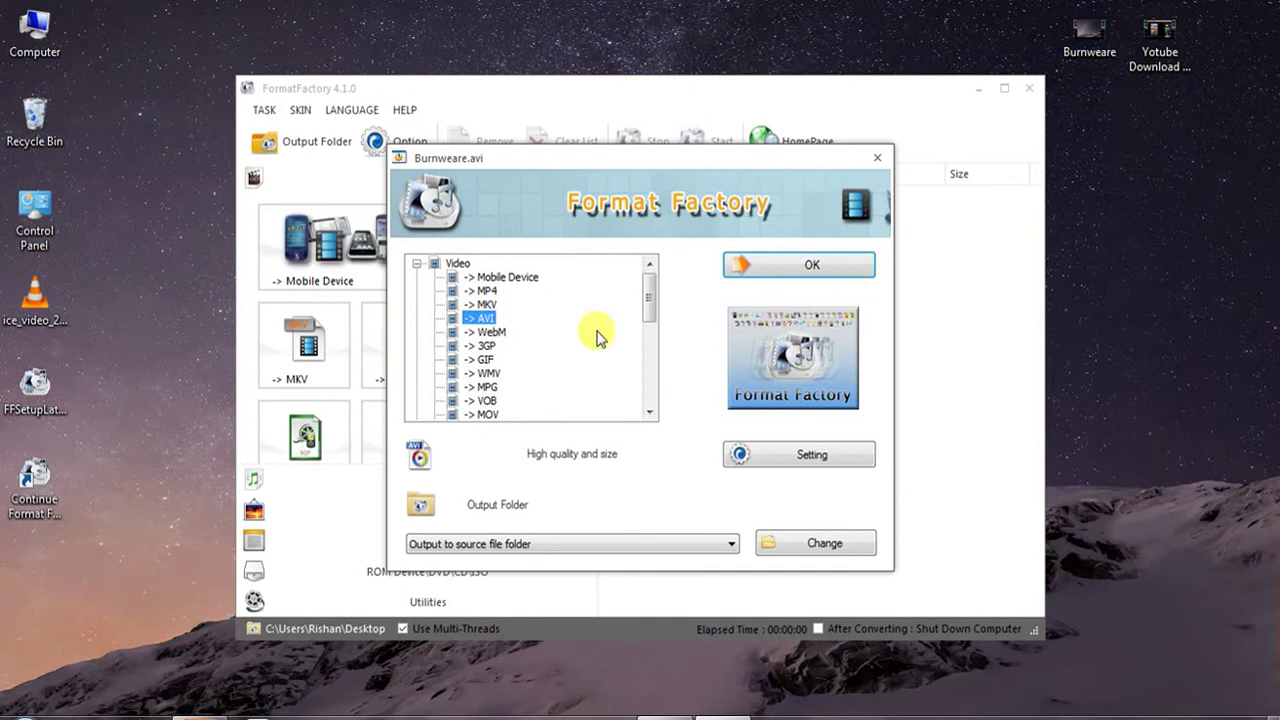
pyautogui.click(774, 454)
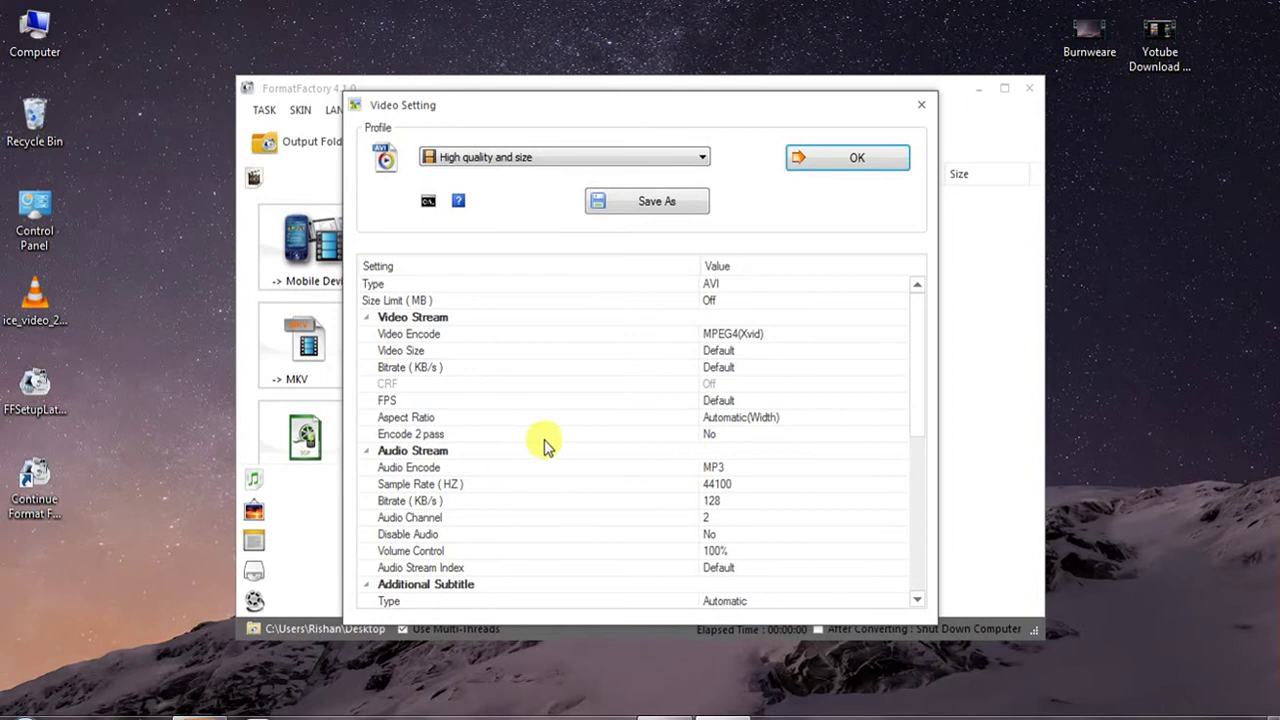
pyautogui.click(766, 348)
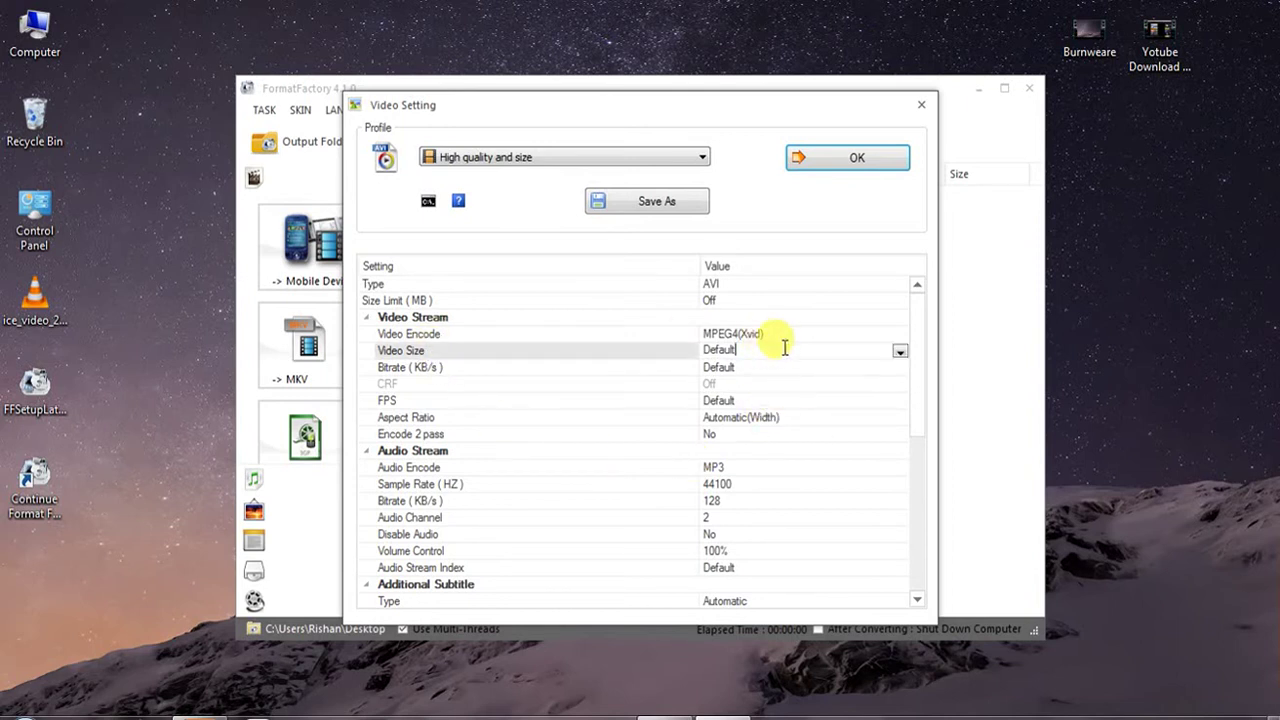
pyautogui.click(894, 351)
pyautogui.click(935, 355)
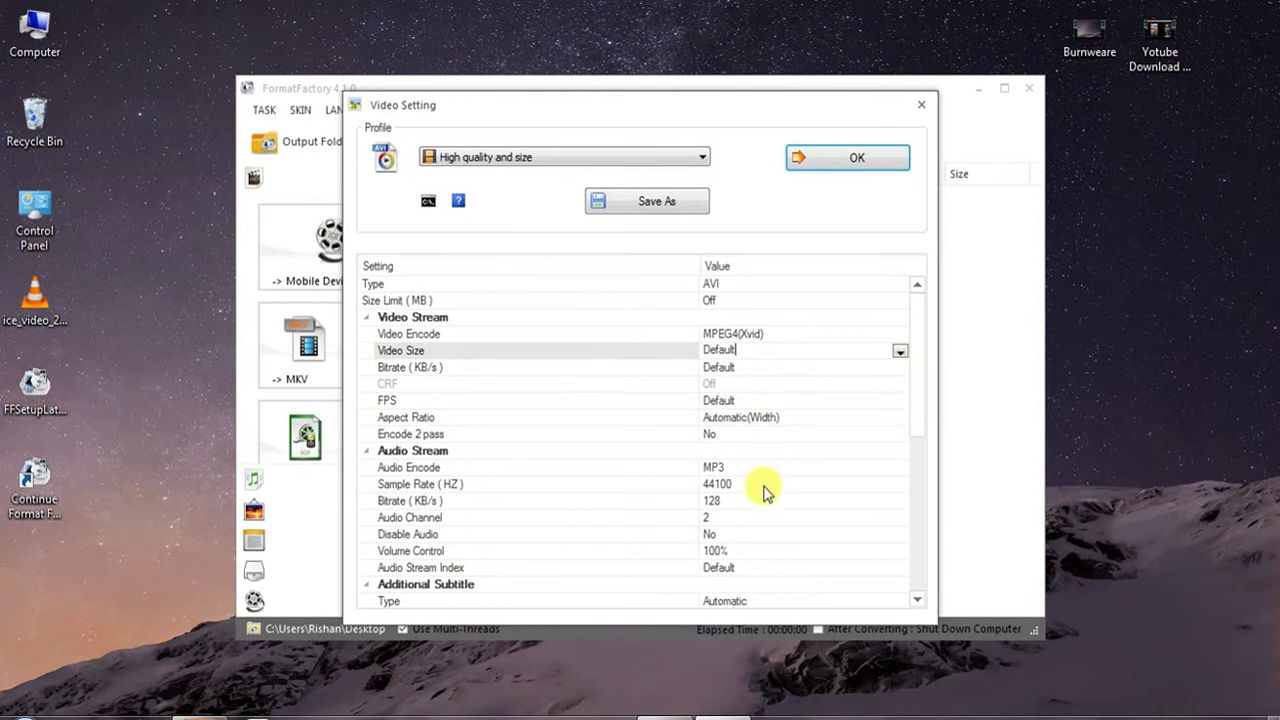
pyautogui.click(760, 455)
pyautogui.click(771, 465)
pyautogui.click(780, 503)
pyautogui.click(899, 501)
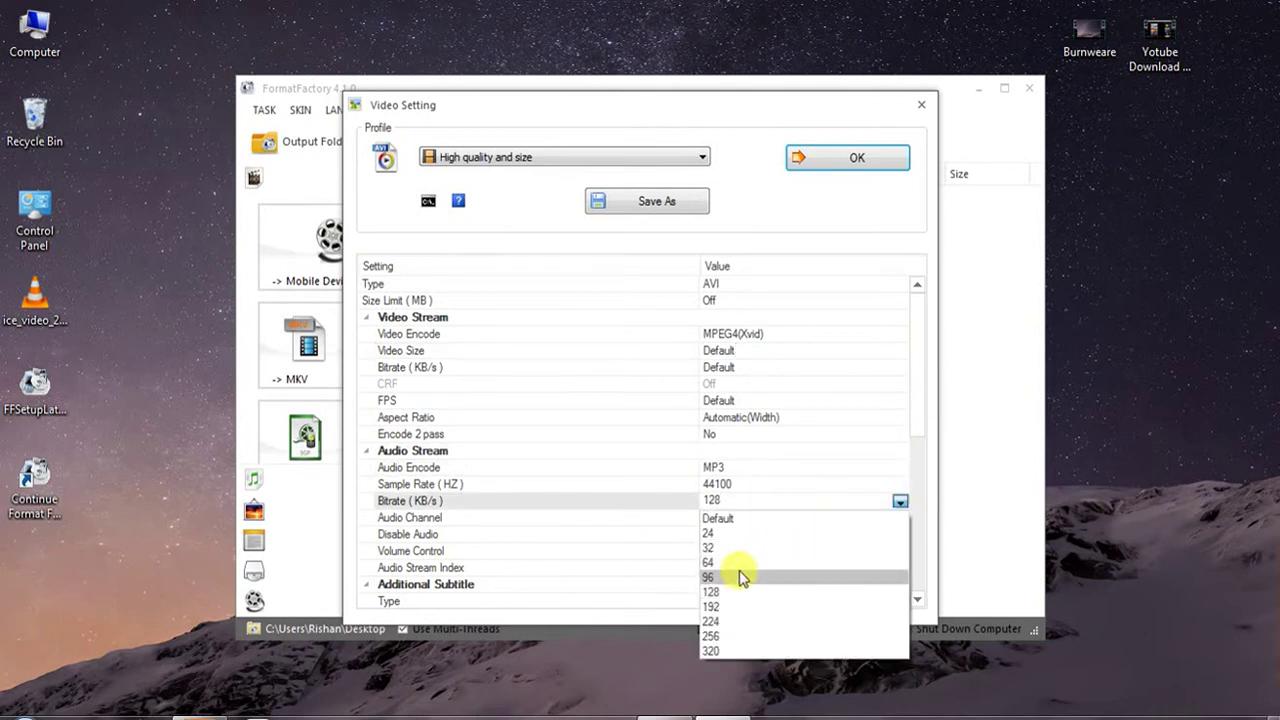
pyautogui.click(962, 467)
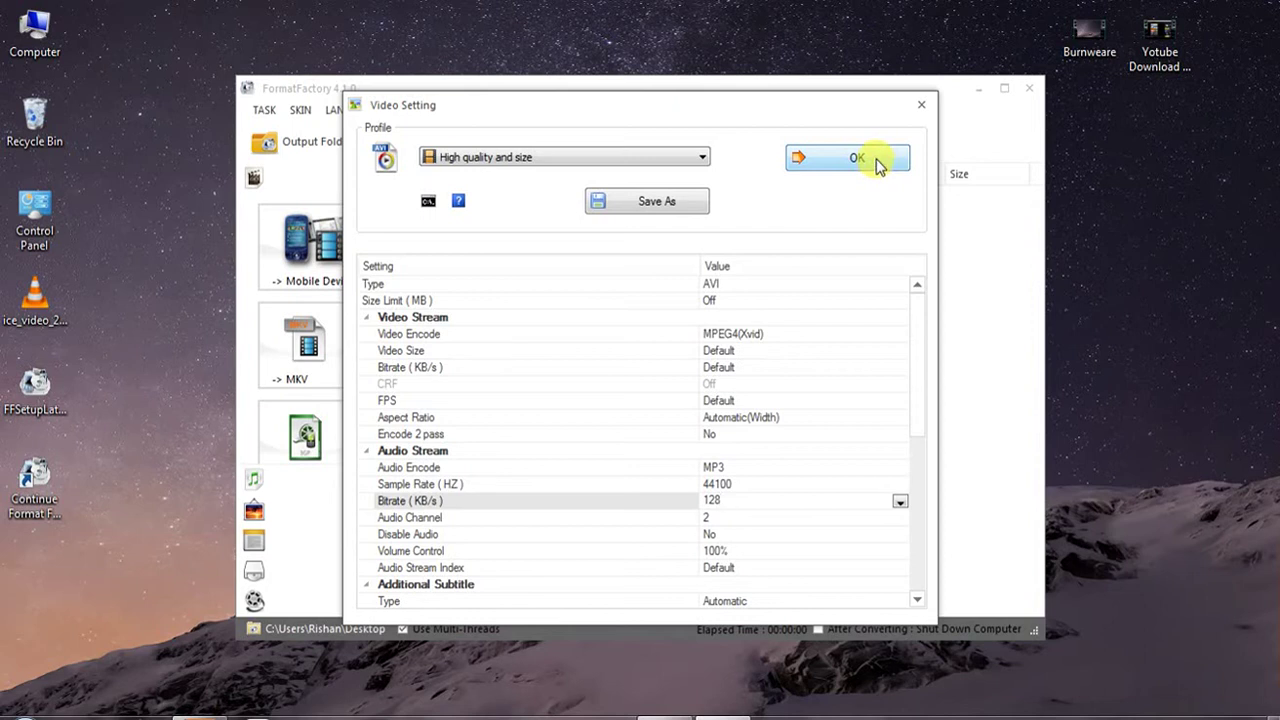
pyautogui.click(876, 158)
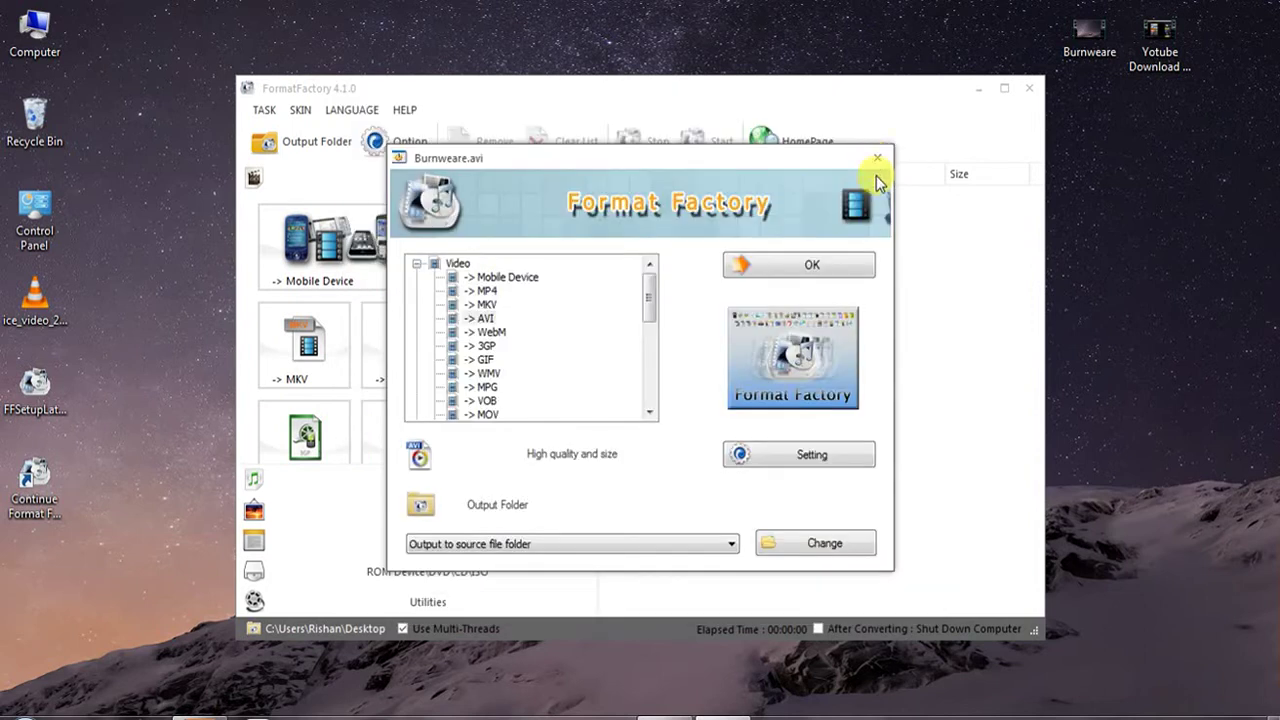
# Change the Burnweare.avi output folder to the Desktop in Browse For Folder
pyautogui.click(830, 545)
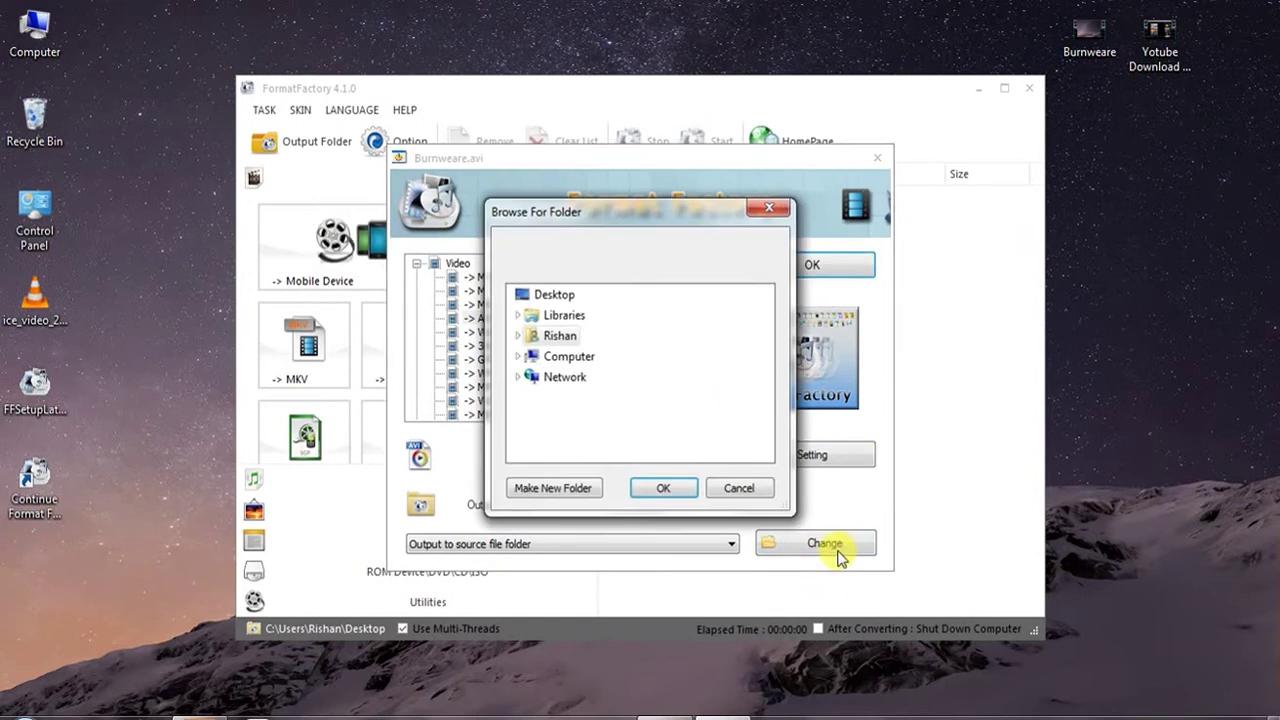
pyautogui.click(560, 294)
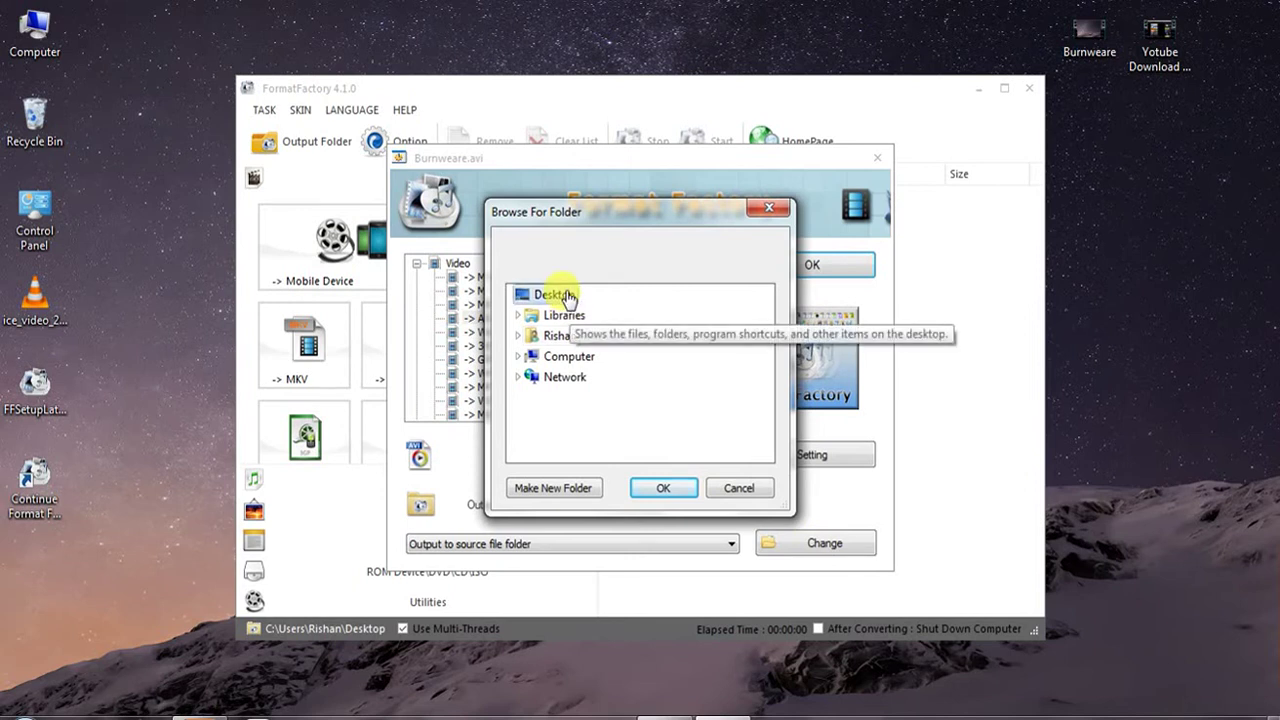
pyautogui.doubleClick(570, 358)
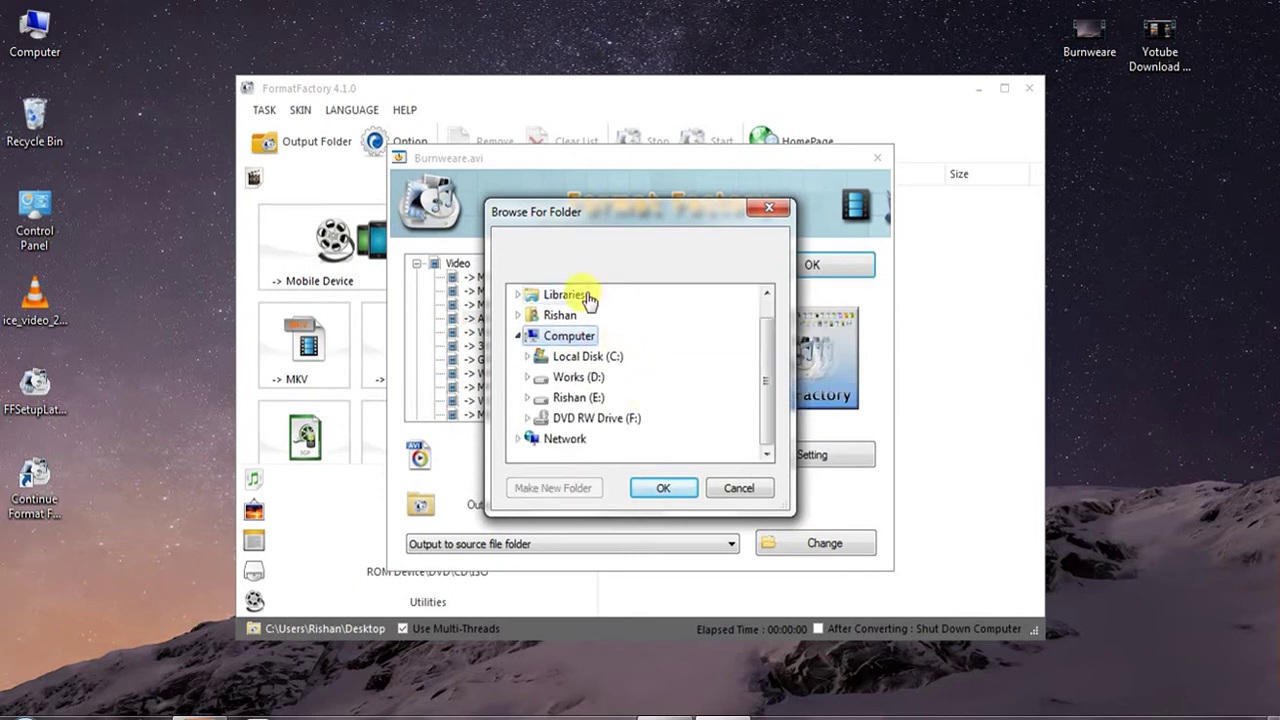
pyautogui.moveTo(765, 383); pyautogui.dragTo(780, 337)
pyautogui.click(563, 297)
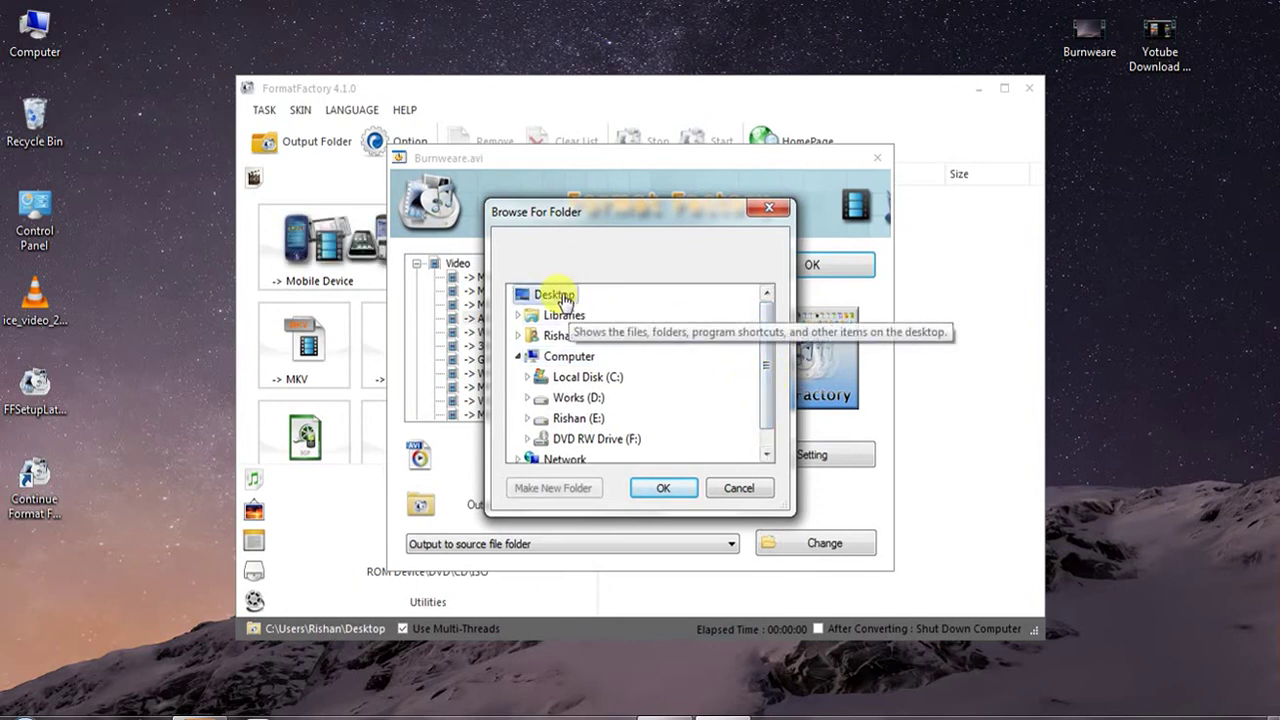
pyautogui.click(667, 489)
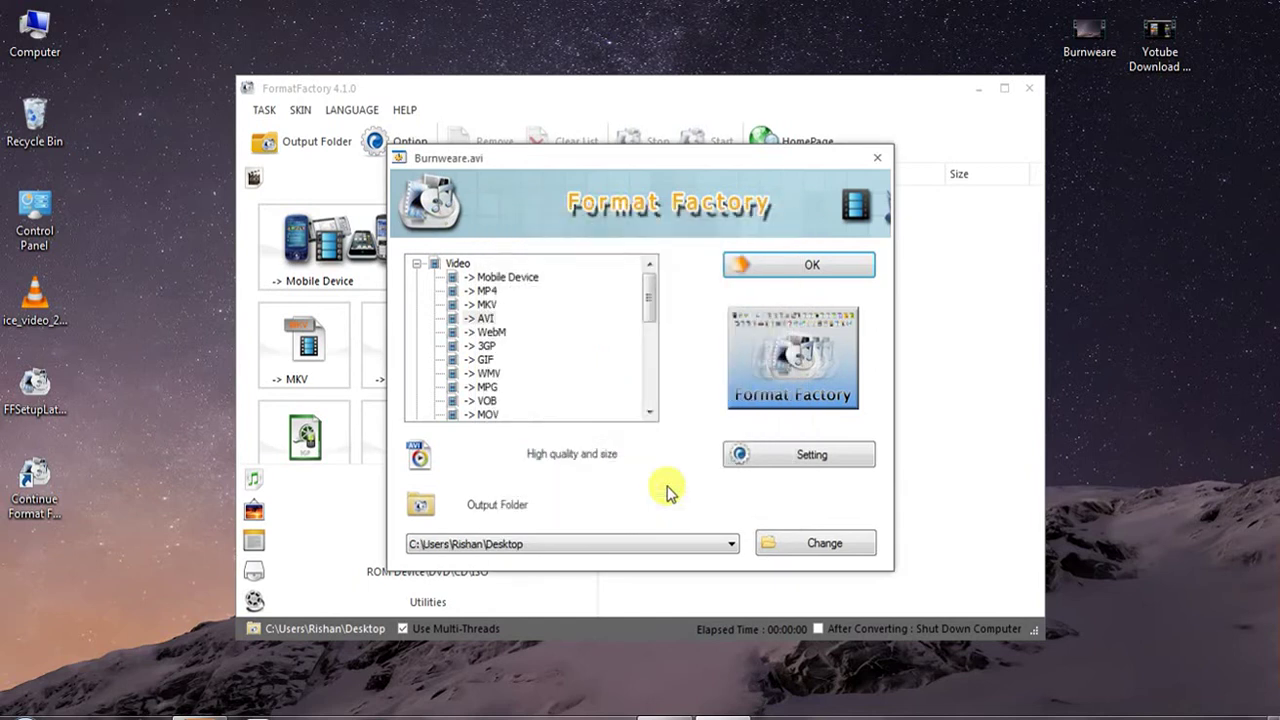
# Queue Burnweare.avi as an AVI task and start the conversion
pyautogui.click(815, 266)
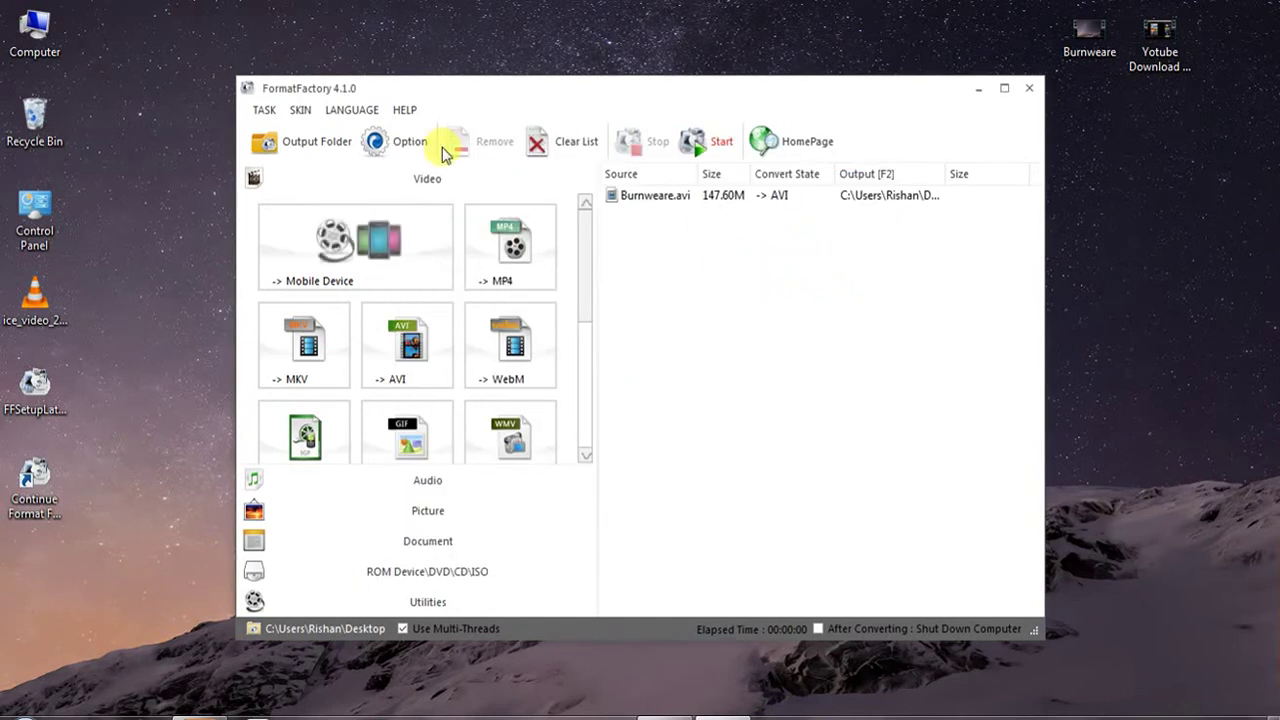
pyautogui.click(712, 142)
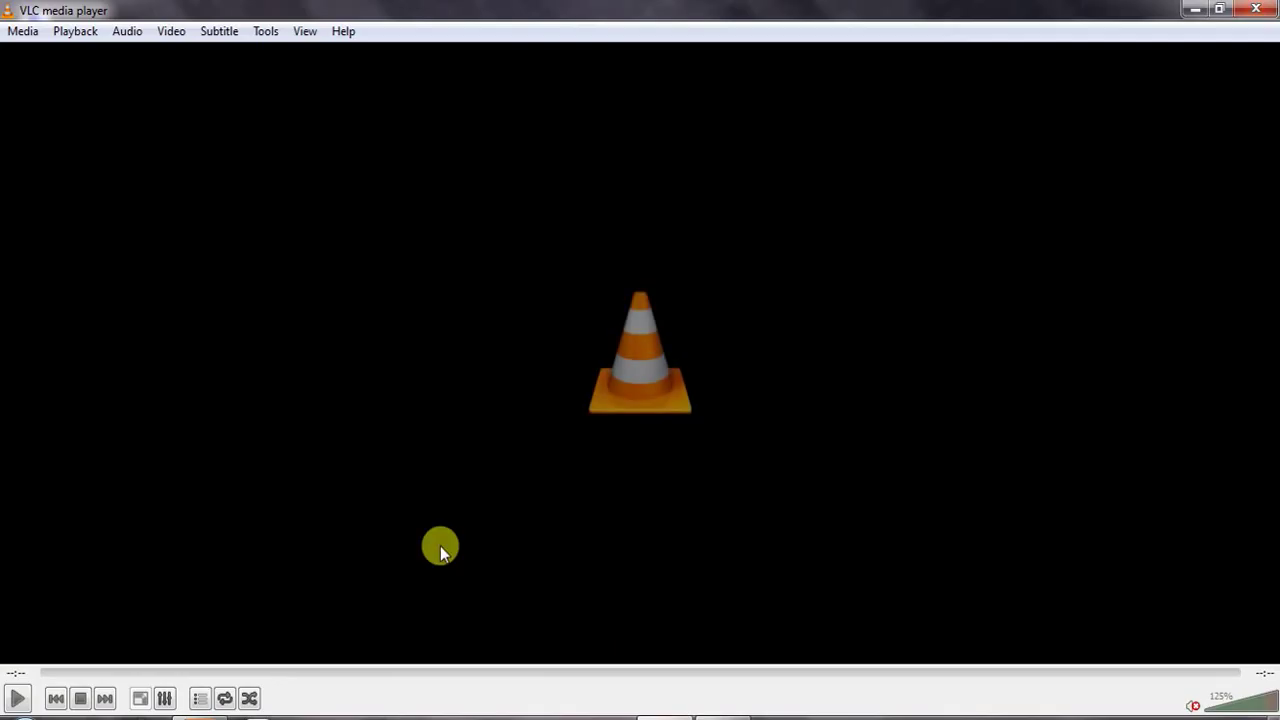
# Play the Suscribe.avi clip fullscreen in VLC, then close VLC
pyautogui.click(19, 698)
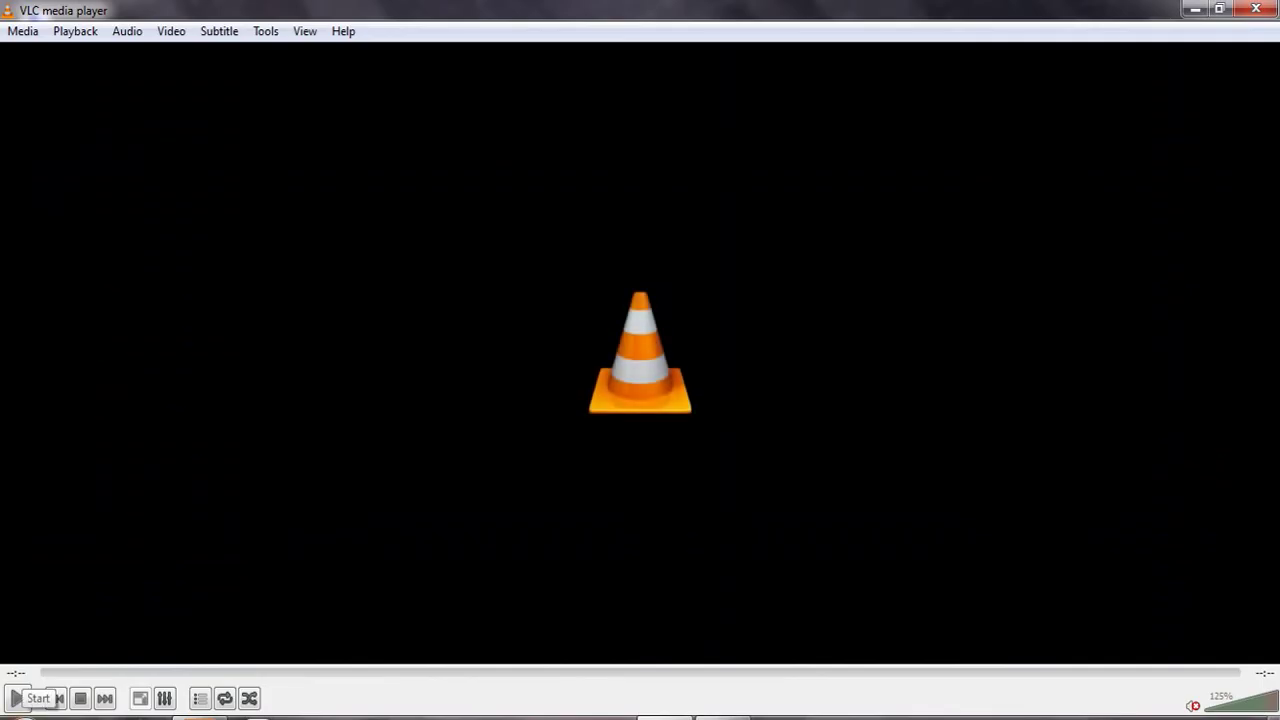
pyautogui.click(18, 698)
pyautogui.doubleClick(118, 607)
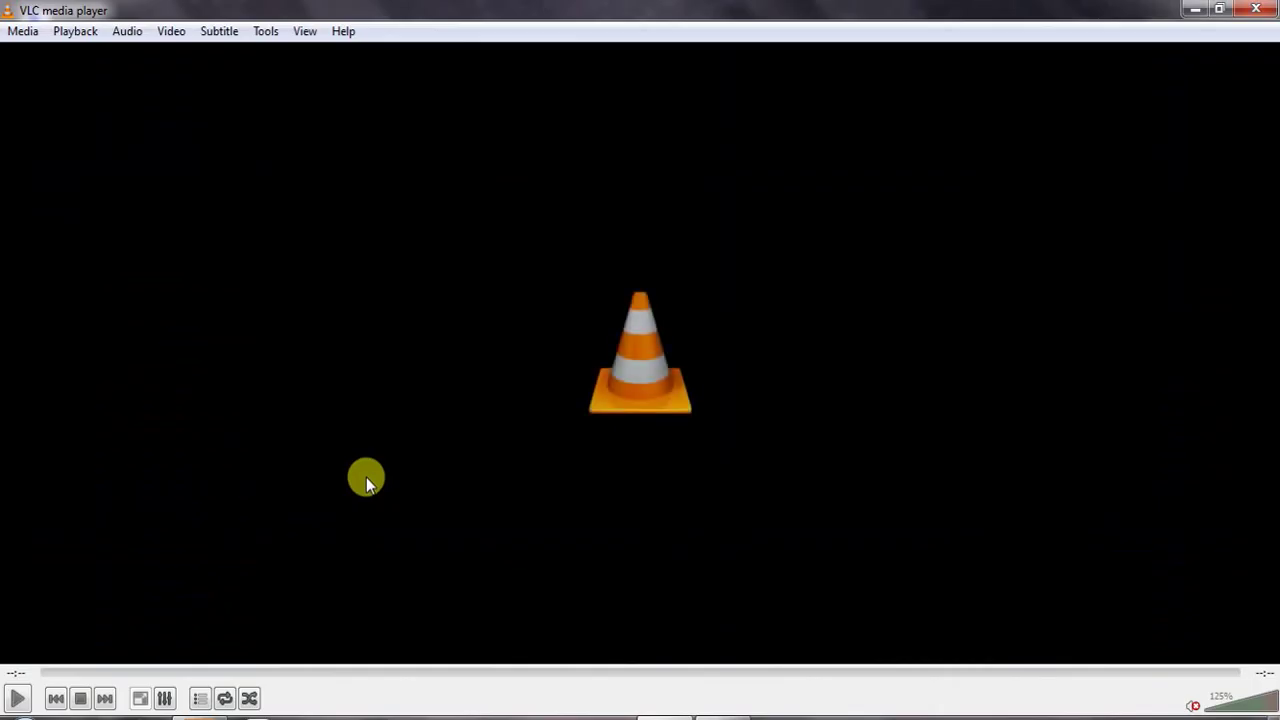
pyautogui.click(1256, 9)
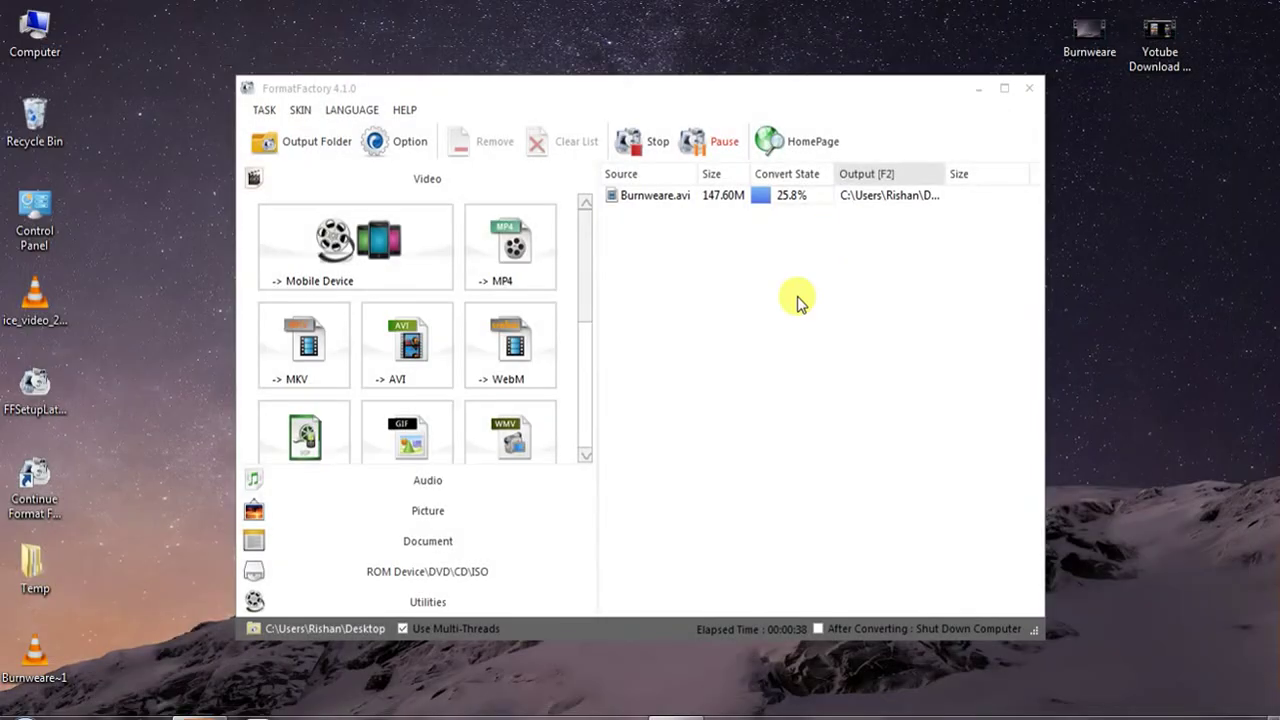